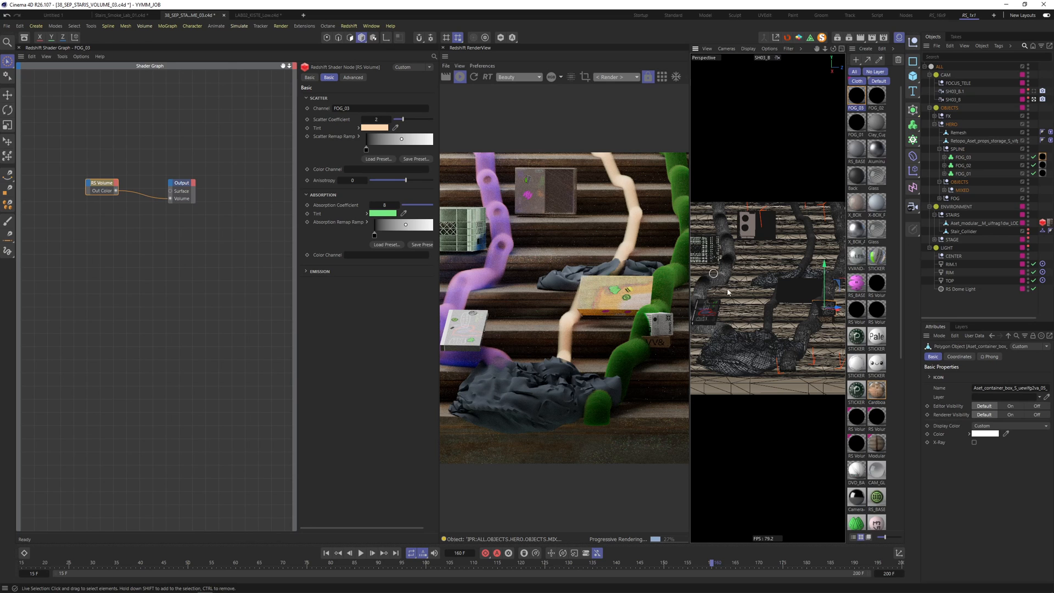
# - Move the two MIXED container boxes right and down
pyautogui.keyDown('shift'); pyautogui.click(826, 317); pyautogui.keyUp('shift')
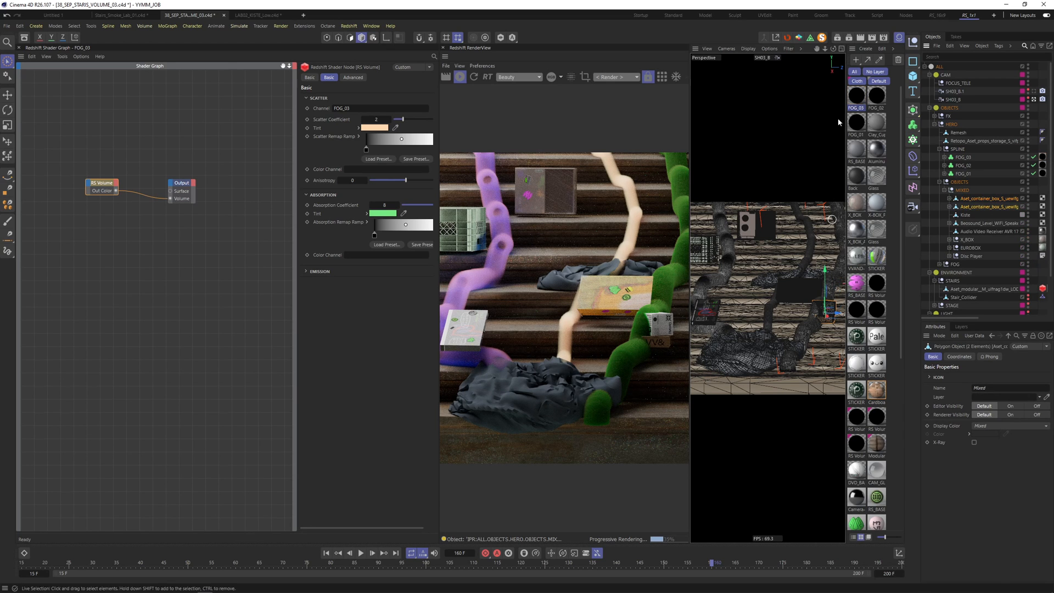
pyautogui.moveTo(837, 313)
pyautogui.mouseDown()
pyautogui.moveTo(847, 315)
pyautogui.moveTo(837, 291)
pyautogui.moveTo(840, 317)
pyautogui.mouseUp()
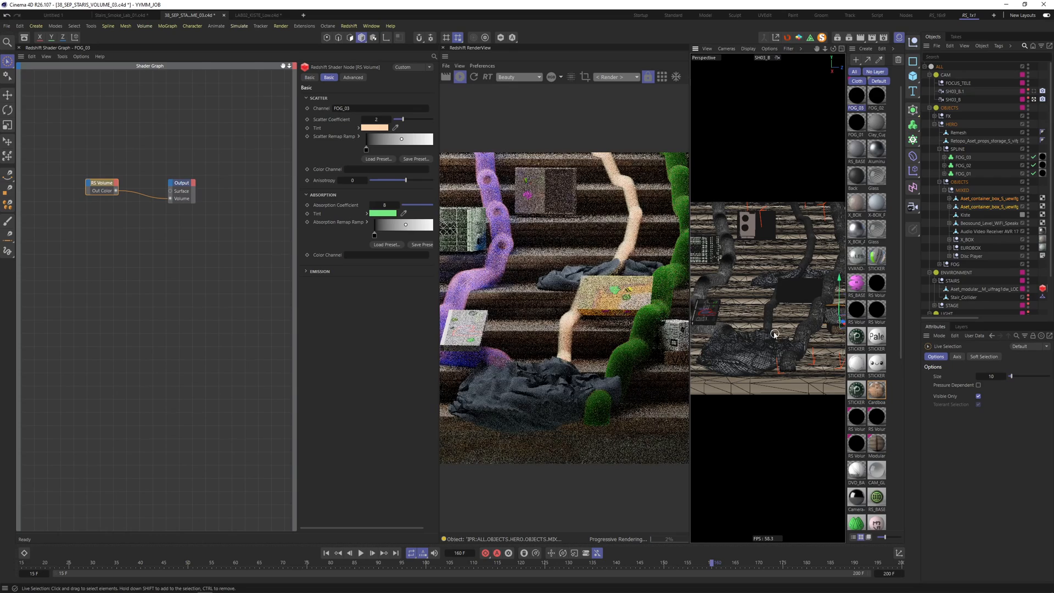
pyautogui.click(745, 357)
# - Duplicate the FOG_03 material and rename the copy FOG_FALL_01
pyautogui.keyDown('ctrl'); pyautogui.moveTo(852, 102); pyautogui.dragTo(873, 117); pyautogui.keyUp('ctrl')
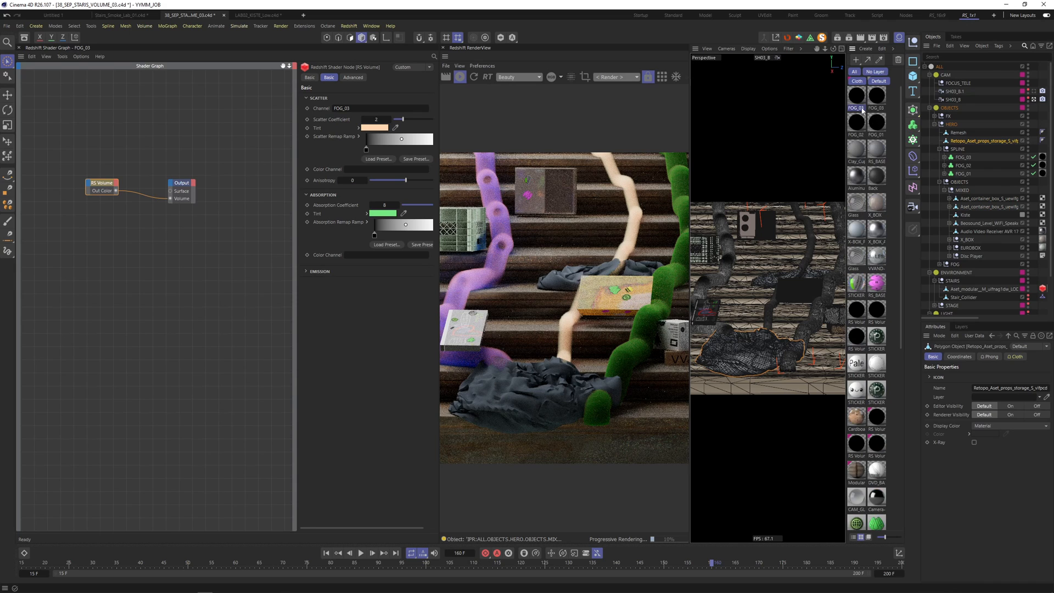
pyautogui.doubleClick(862, 110)
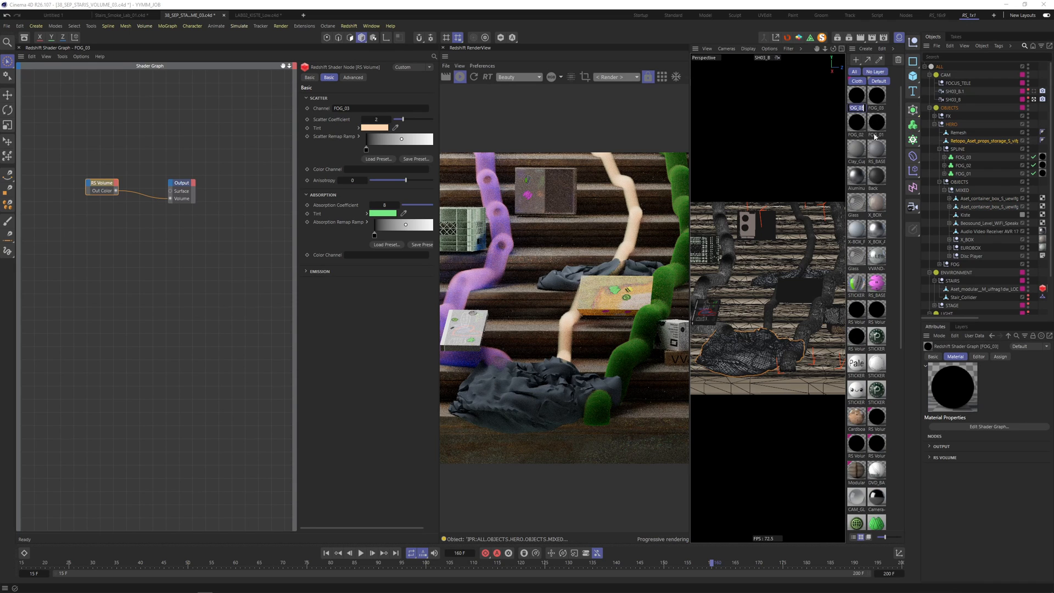
pyautogui.write('FOG_FALL_')
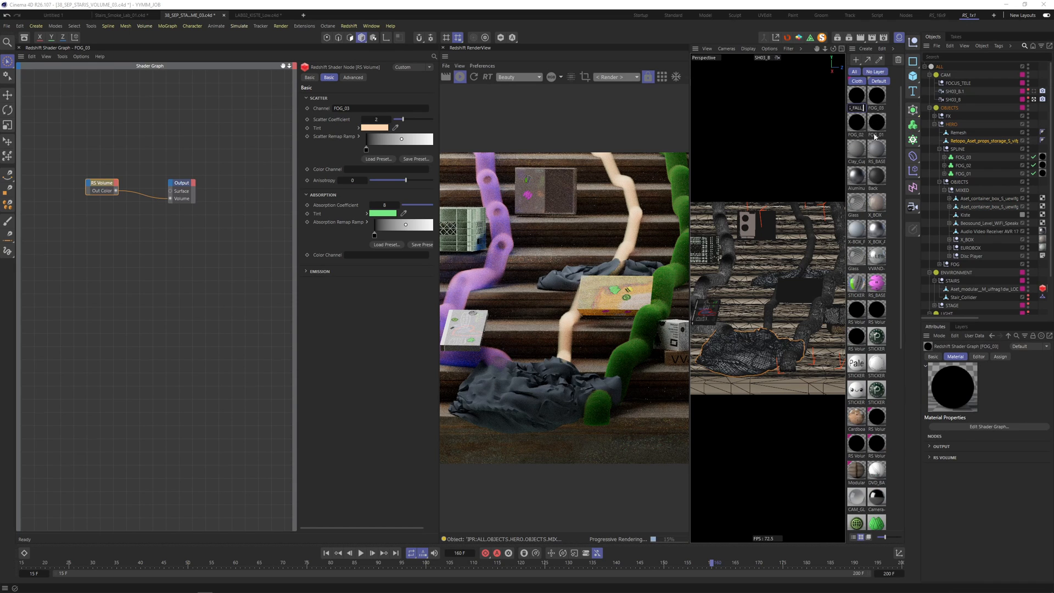
pyautogui.write('01')
pyautogui.click(967, 143)
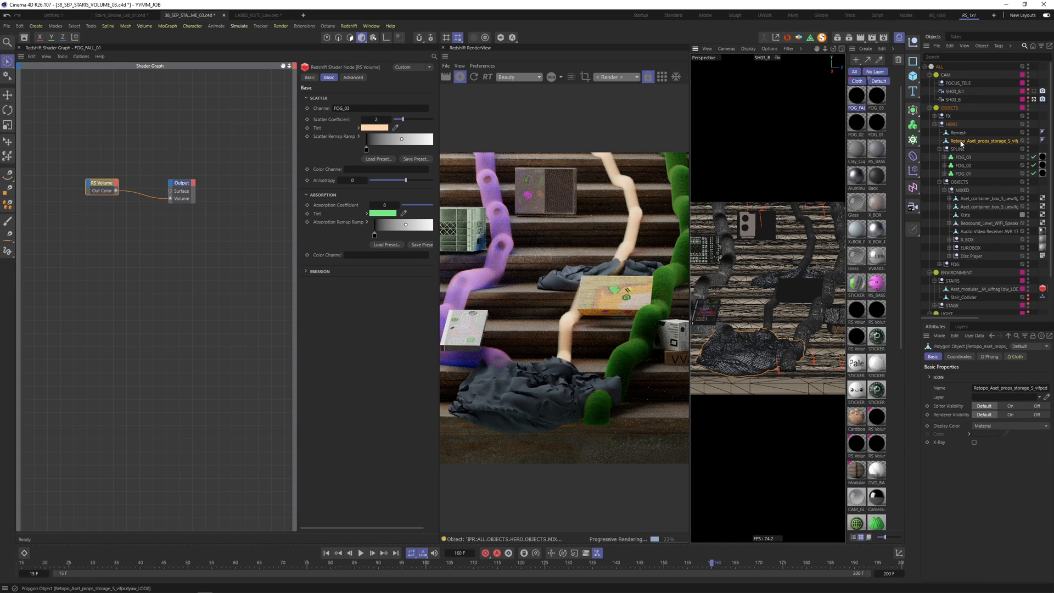
# - Add a Volume Builder over the storage cloth, set to Fog with 0.7 cm voxels
pyautogui.click(913, 125)
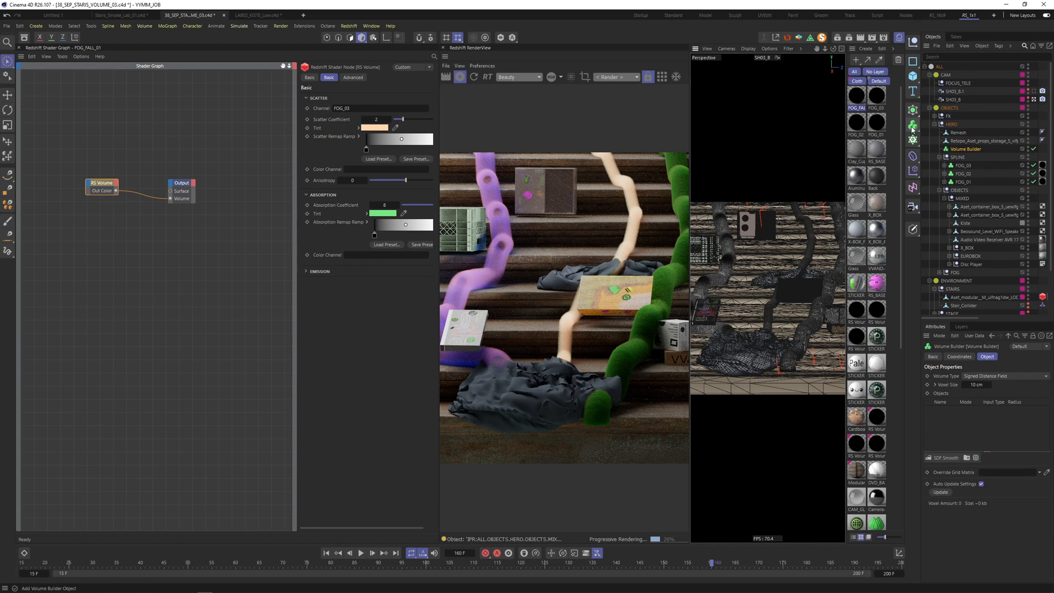
pyautogui.click(913, 125)
pyautogui.click(982, 376)
pyautogui.click(981, 389)
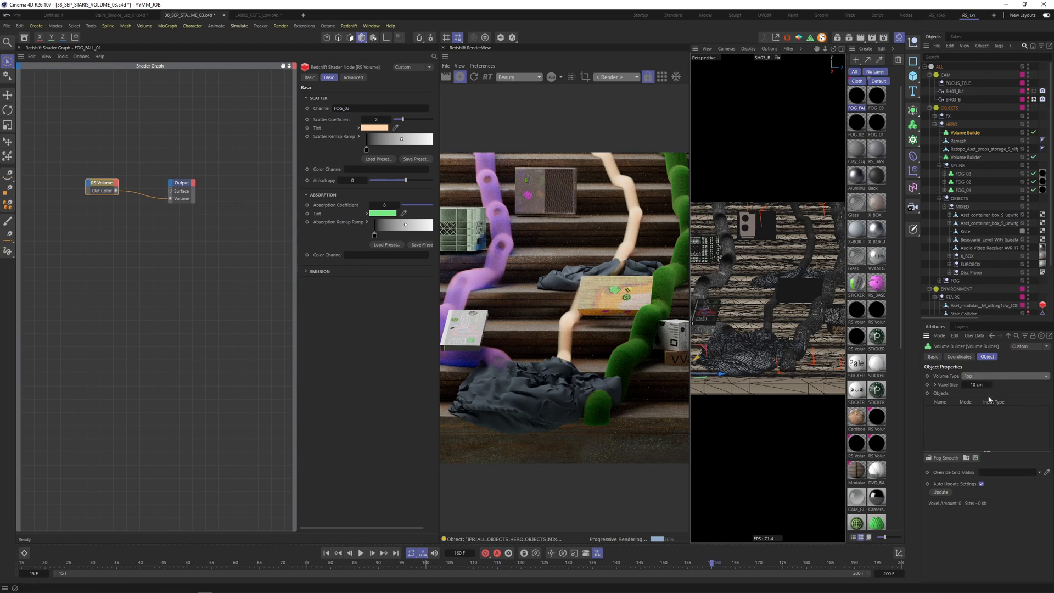
pyautogui.click(980, 384)
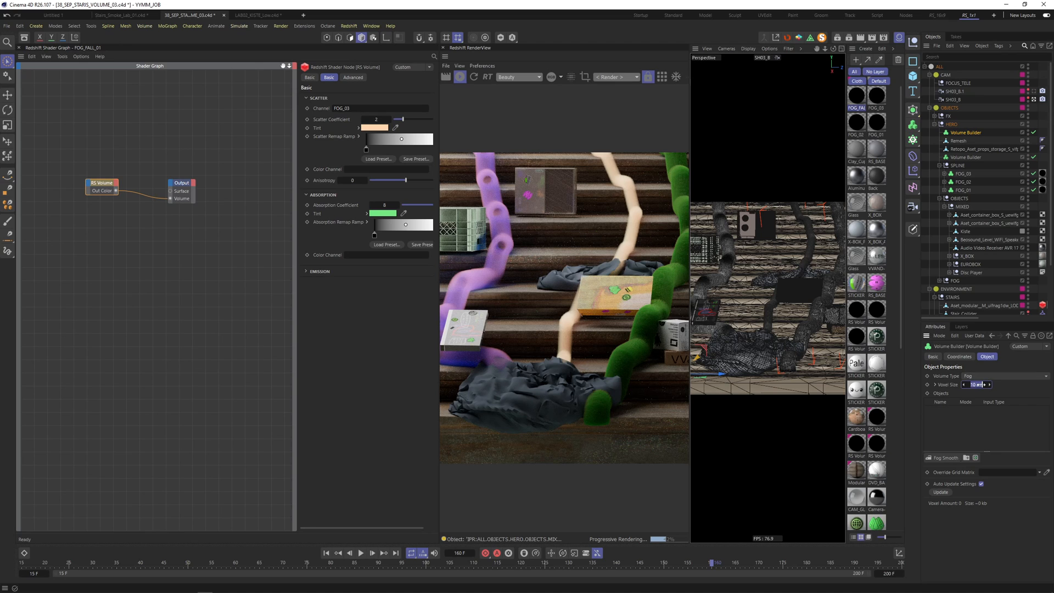
pyautogui.write('0.7')
# - Delete the extra builder, name the fog volume FOG_FALL, and duplicate it as FOG_FALL.1
pyautogui.click(965, 157)
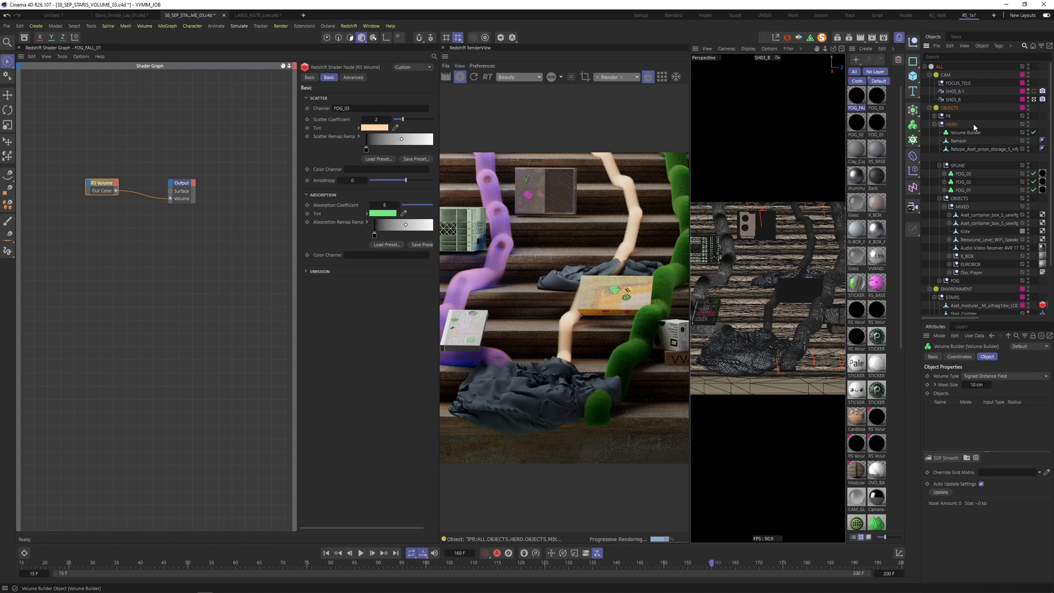
pyautogui.press('Delete')
pyautogui.doubleClick(966, 132)
pyautogui.write('FOG')
pyautogui.press('Return')
pyautogui.keyDown('ctrl'); pyautogui.moveTo(967, 133); pyautogui.dragTo(962, 150); pyautogui.keyUp('ctrl')
pyautogui.doubleClick(971, 133)
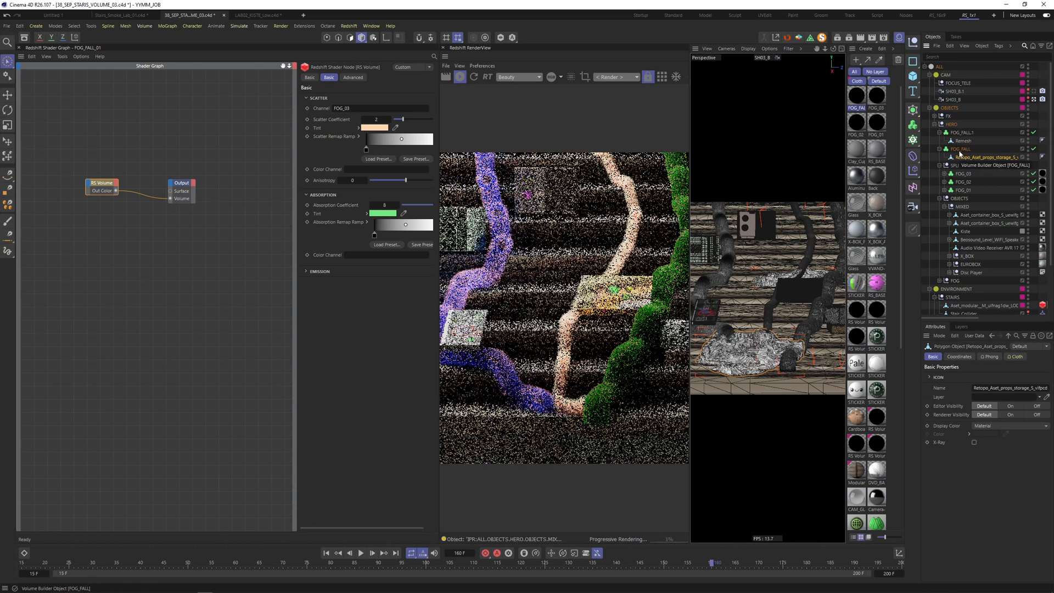
# - Assign FOG_FALL_01 and a copy to the two fog volumes, set channel FOG_FALL.1, and save
pyautogui.click(961, 149)
pyautogui.click(960, 133)
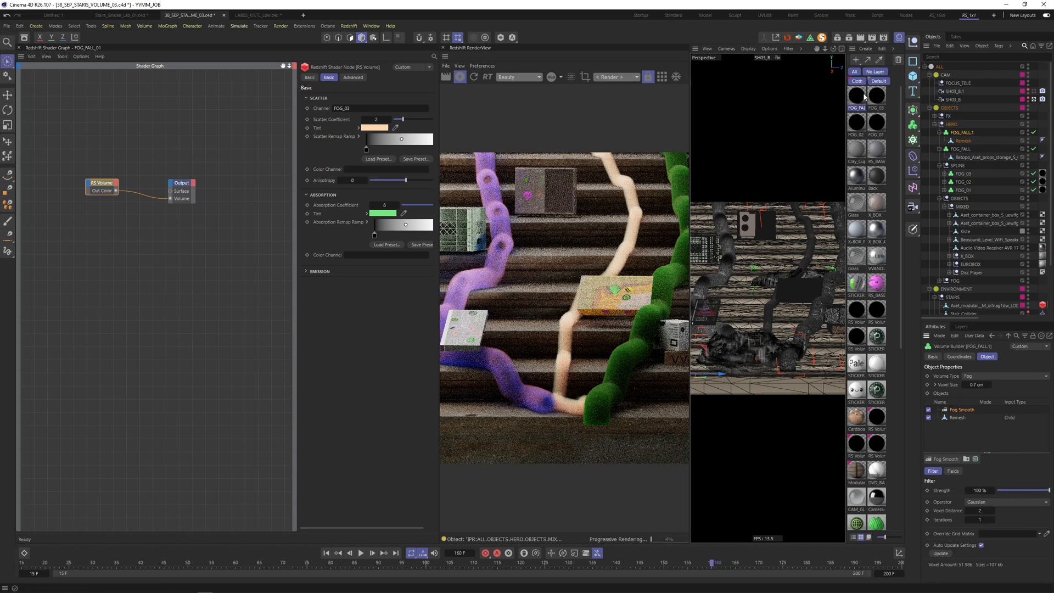
pyautogui.moveTo(864, 95); pyautogui.dragTo(383, 108)
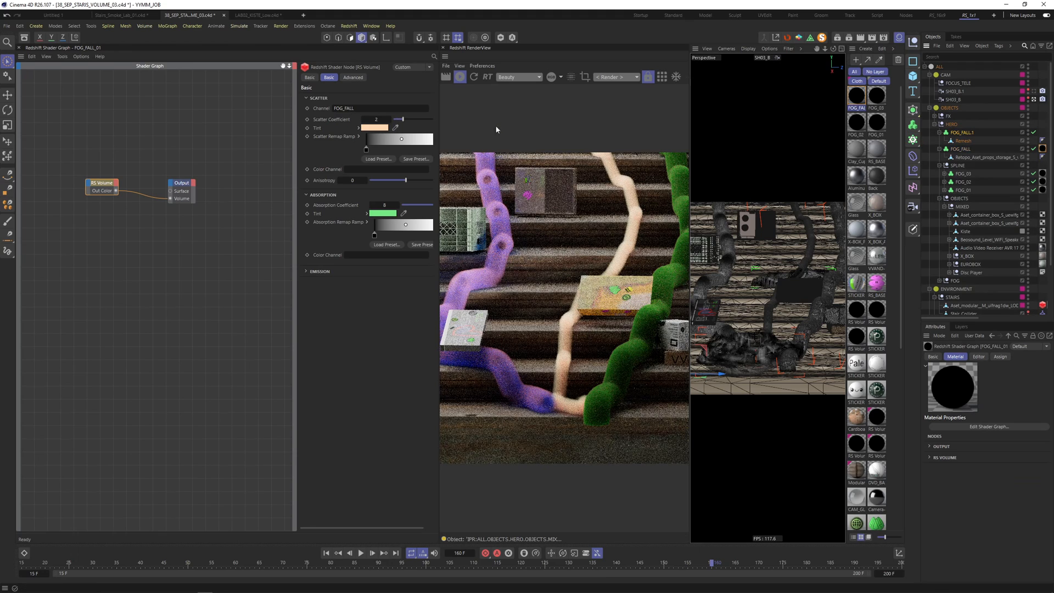
pyautogui.keyDown('ctrl'); pyautogui.moveTo(857, 97); pyautogui.dragTo(853, 102); pyautogui.keyUp('ctrl')
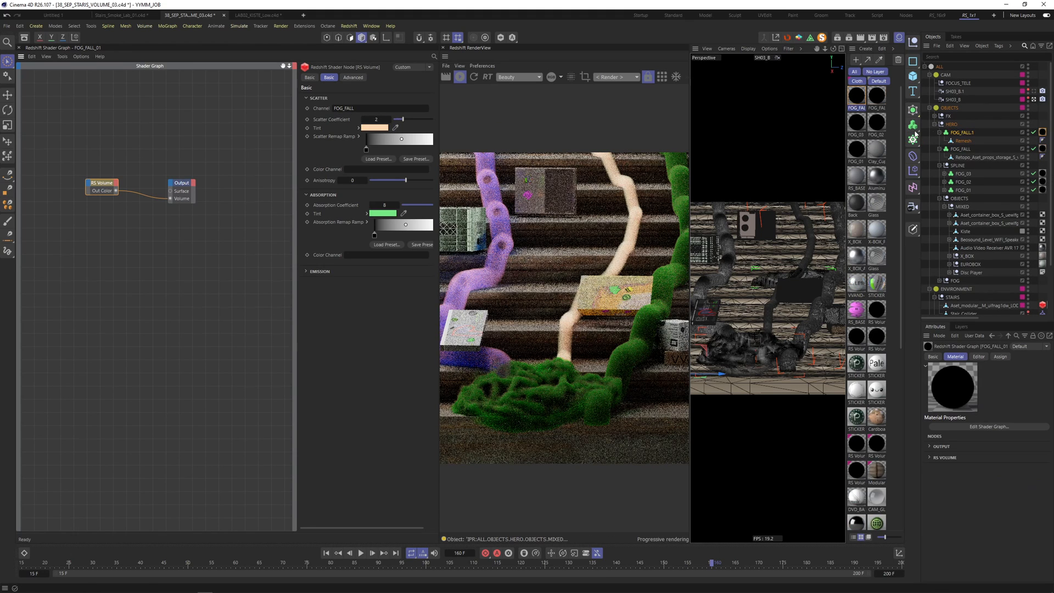
pyautogui.moveTo(915, 134); pyautogui.dragTo(359, 110)
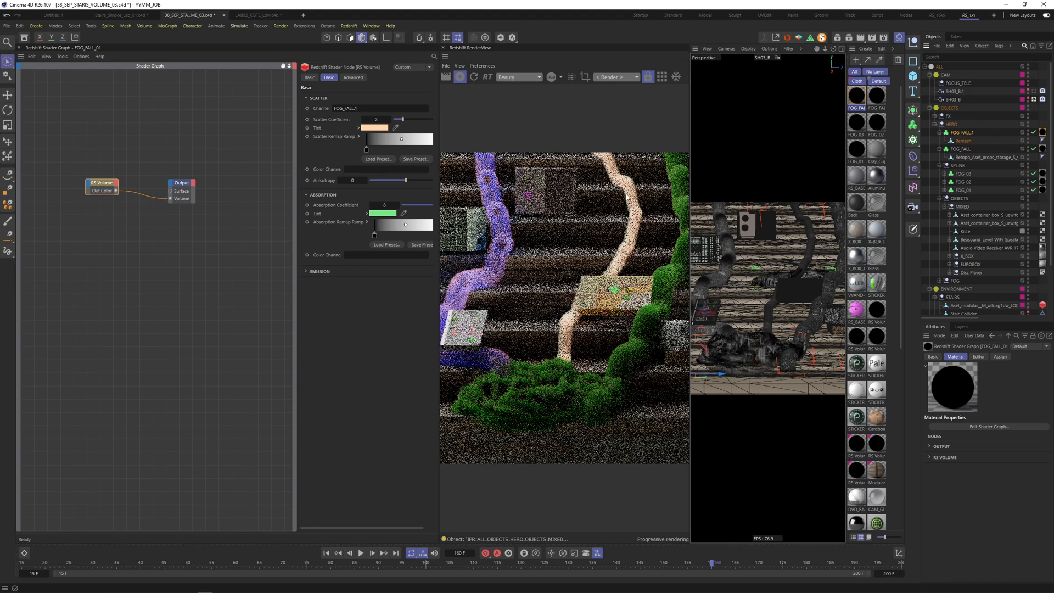
pyautogui.hotkey('ctrl', 's')
pyautogui.click(960, 149)
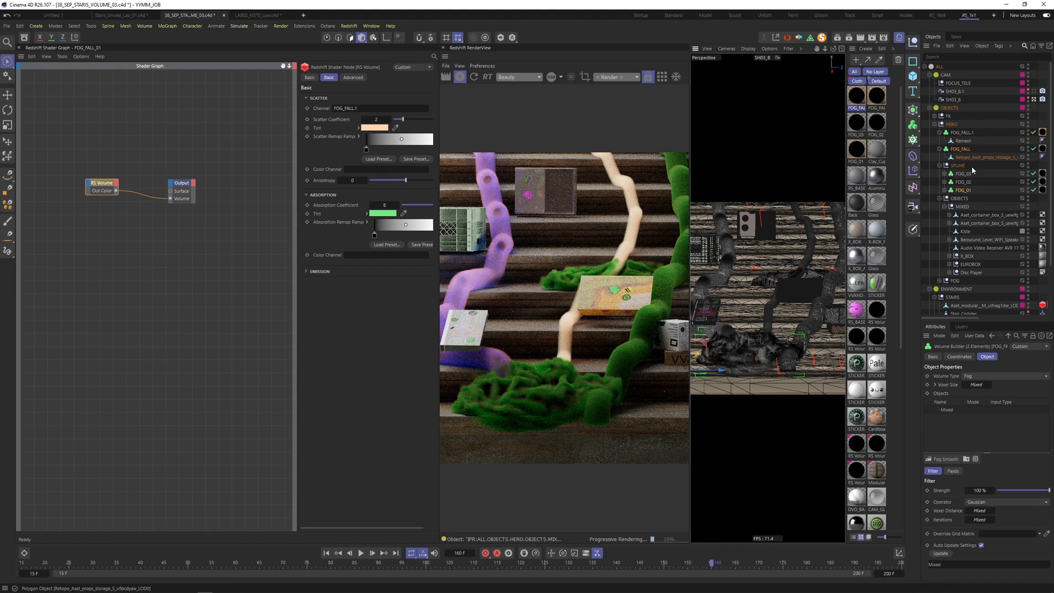
# - Build FOG_FALL's fog from the storage cloth's mesh points with a 3 cm radius
pyautogui.click(968, 418)
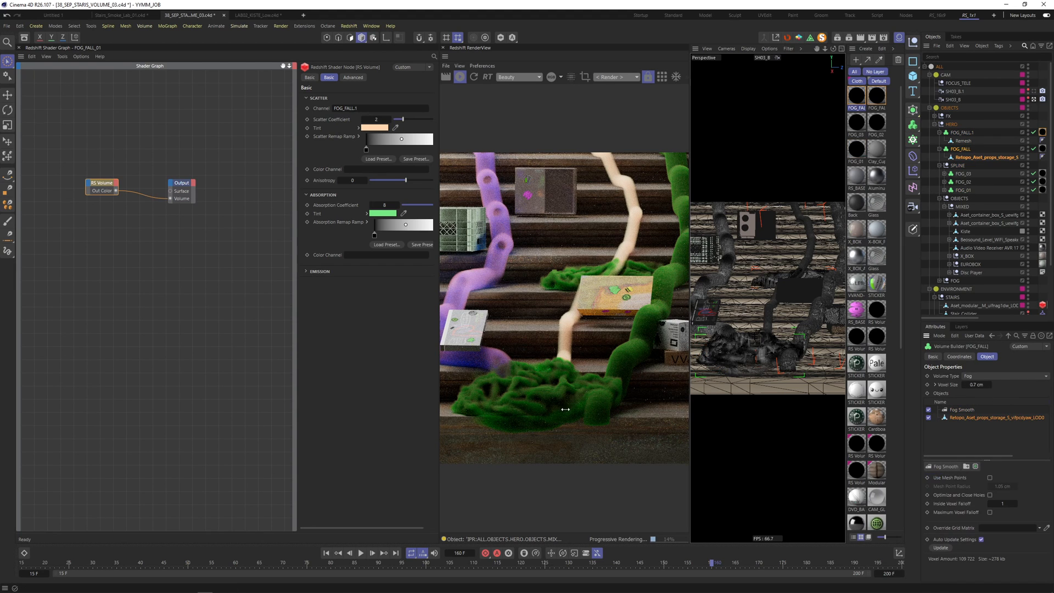
pyautogui.click(990, 478)
pyautogui.click(1005, 485)
pyautogui.write('3')
pyautogui.press('Return')
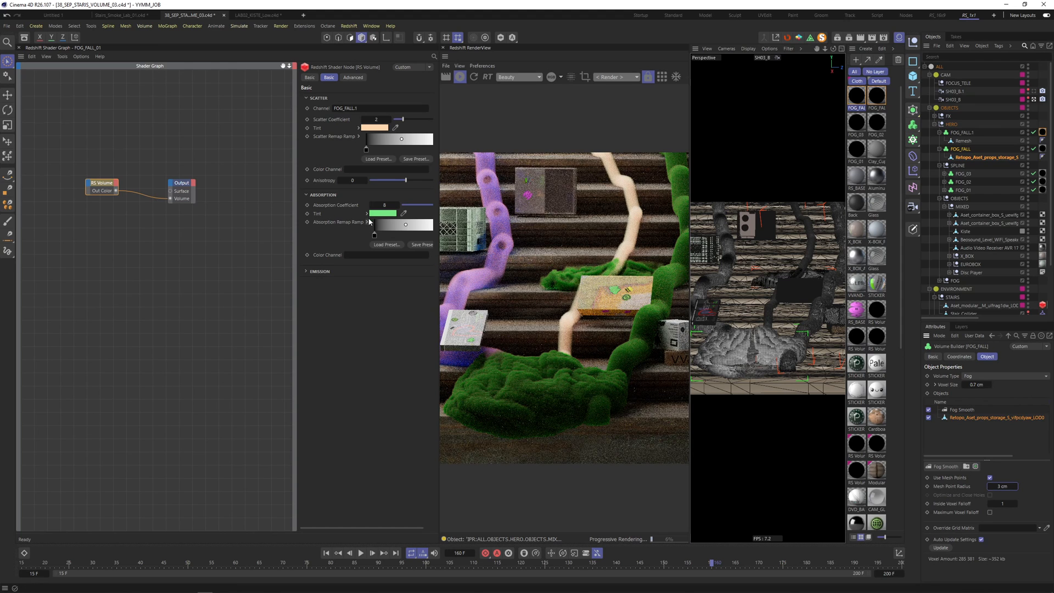
# - Set FOG_FALL_01's scatter coefficient to 1 and its absorption tint to orange
pyautogui.click(376, 119)
pyautogui.write('1')
pyautogui.click(372, 205)
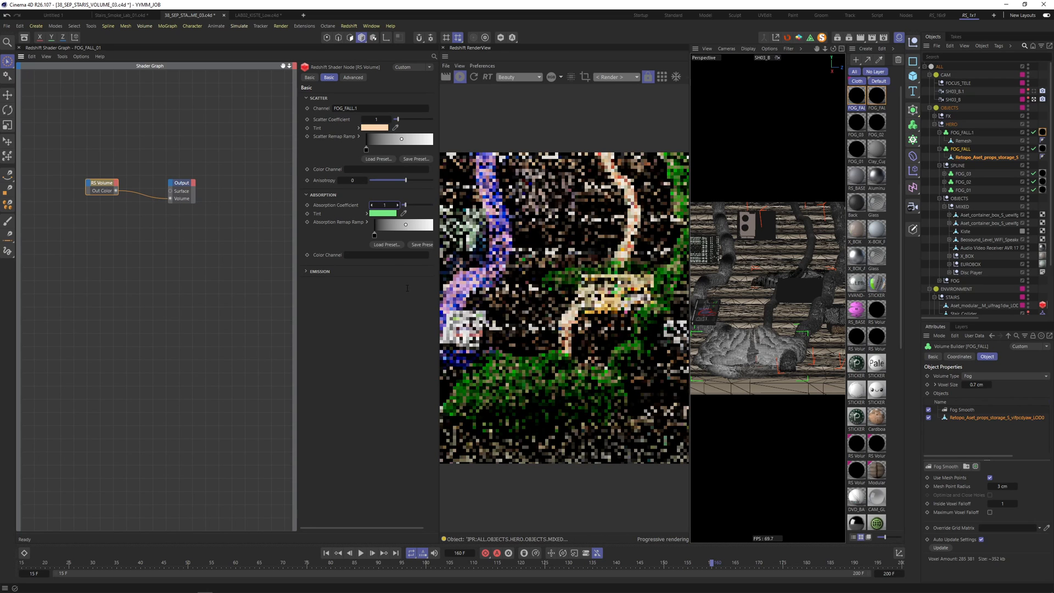
pyautogui.click(383, 213)
pyautogui.moveTo(413, 290); pyautogui.dragTo(401, 290)
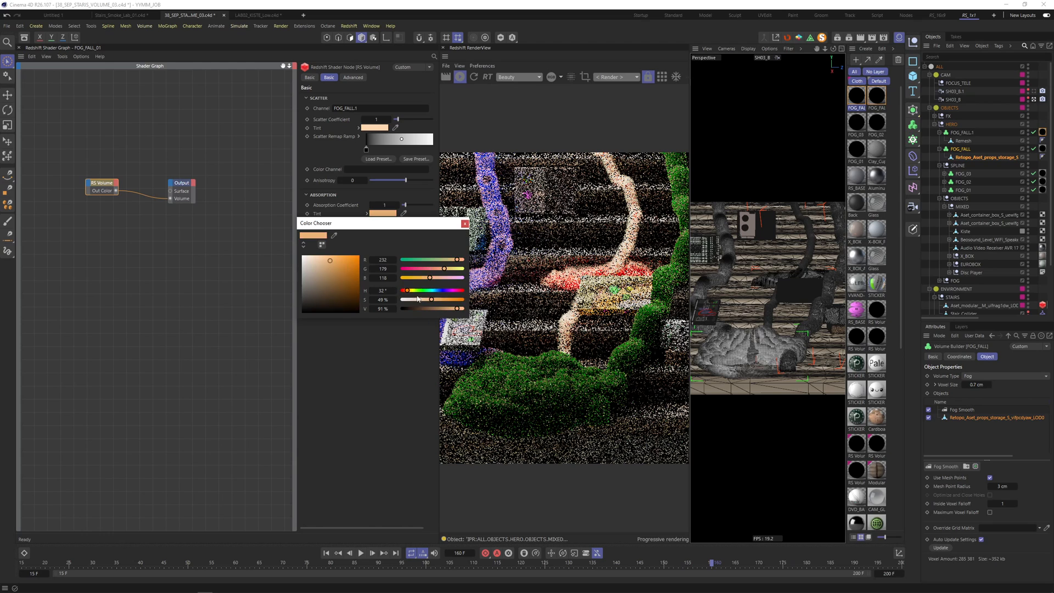
pyautogui.click(465, 224)
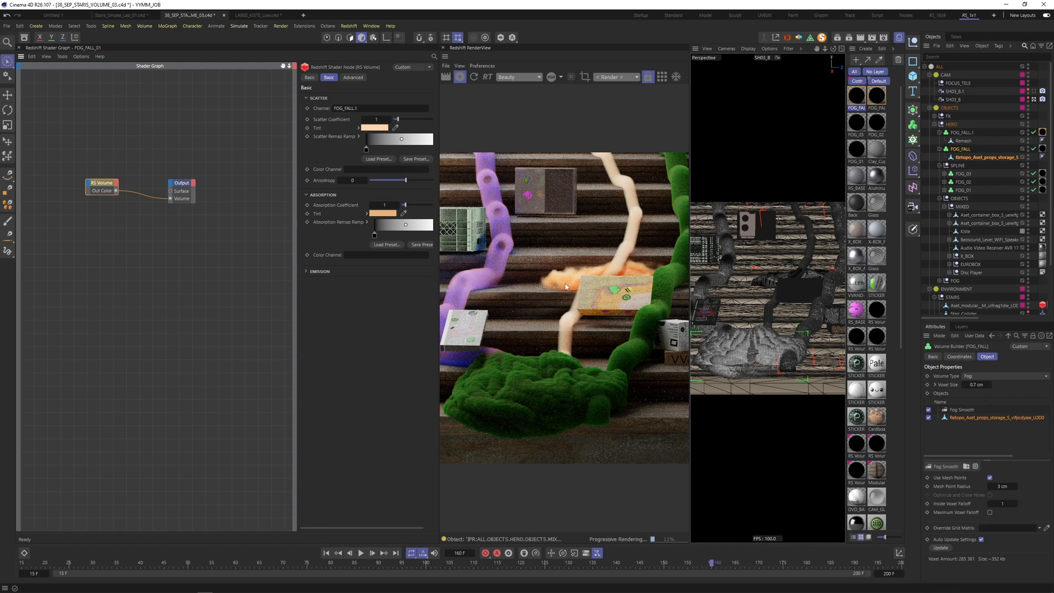
pyautogui.click(964, 158)
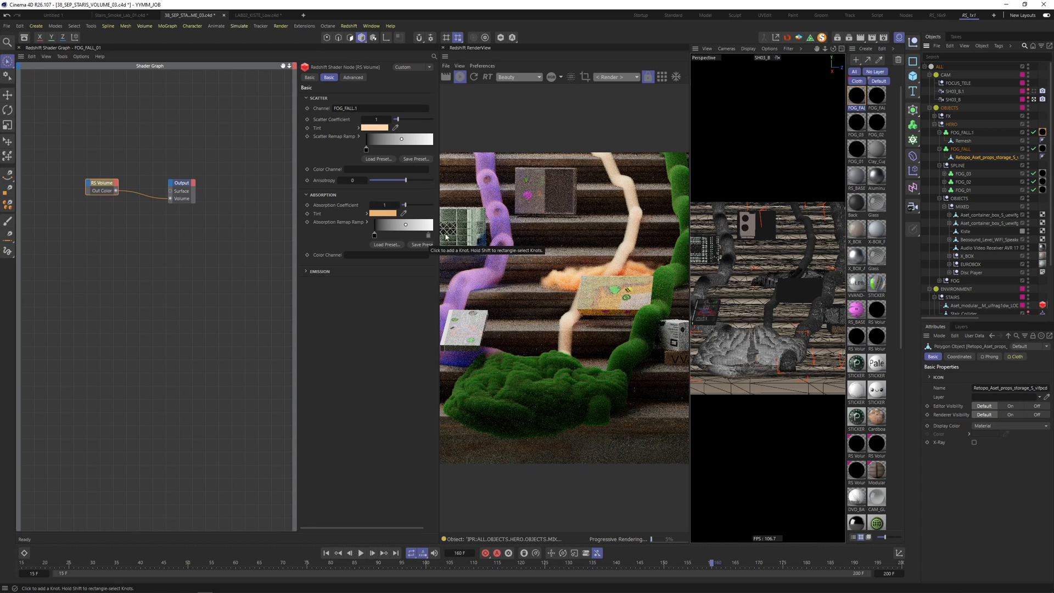
# - Set the fog material's absorption coefficient to 2
pyautogui.click(385, 205)
pyautogui.write('2')
pyautogui.press('Return')
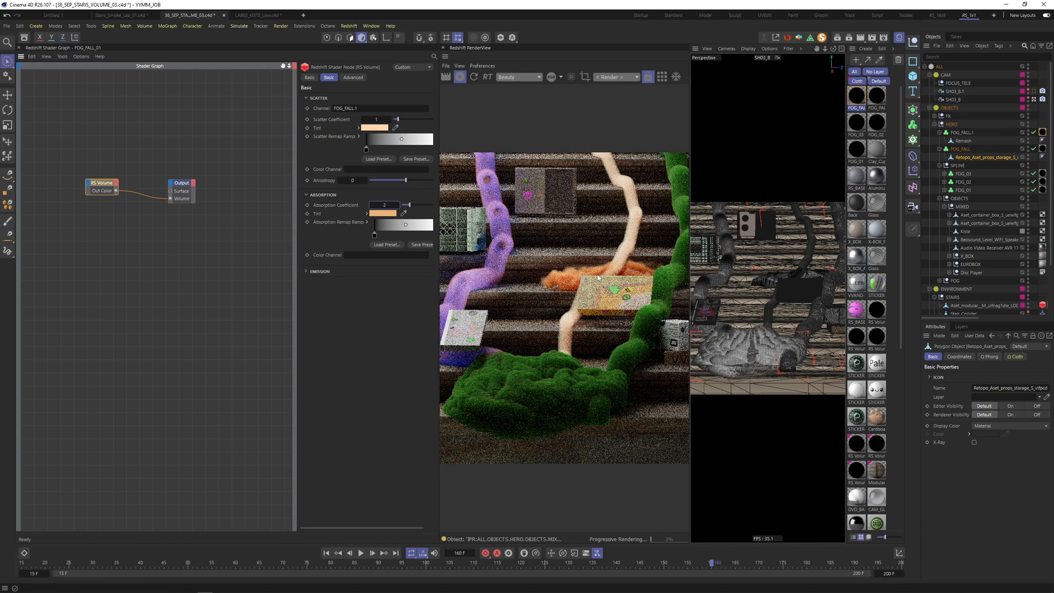
# - Build FOG_FALL.1's fog from the Remesh object's mesh points with a 3 cm radius
pyautogui.click(962, 132)
pyautogui.click(956, 417)
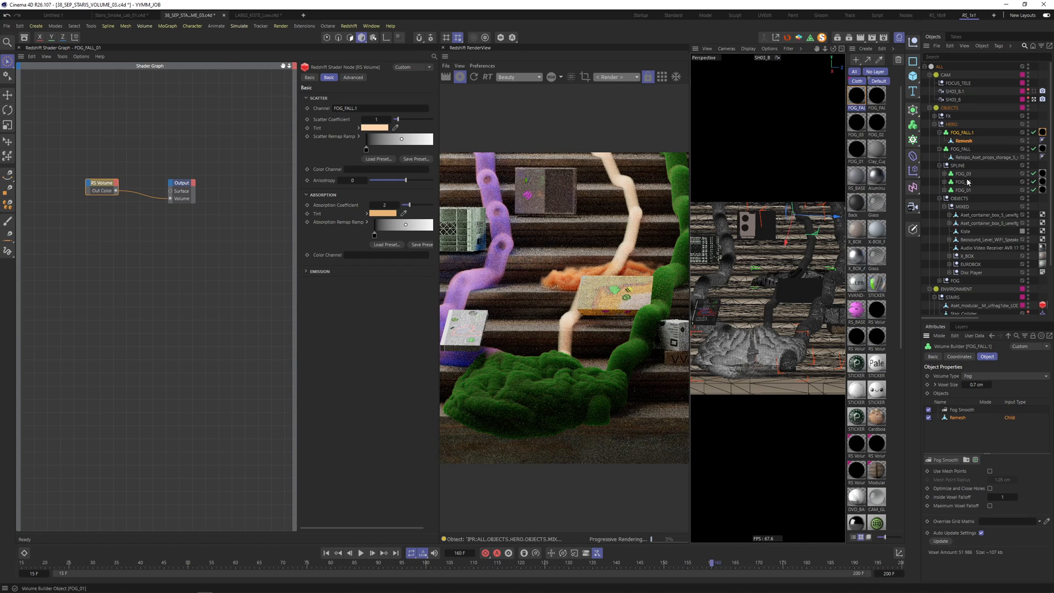
pyautogui.click(989, 471)
pyautogui.click(1004, 479)
pyautogui.write('3')
pyautogui.press('Return')
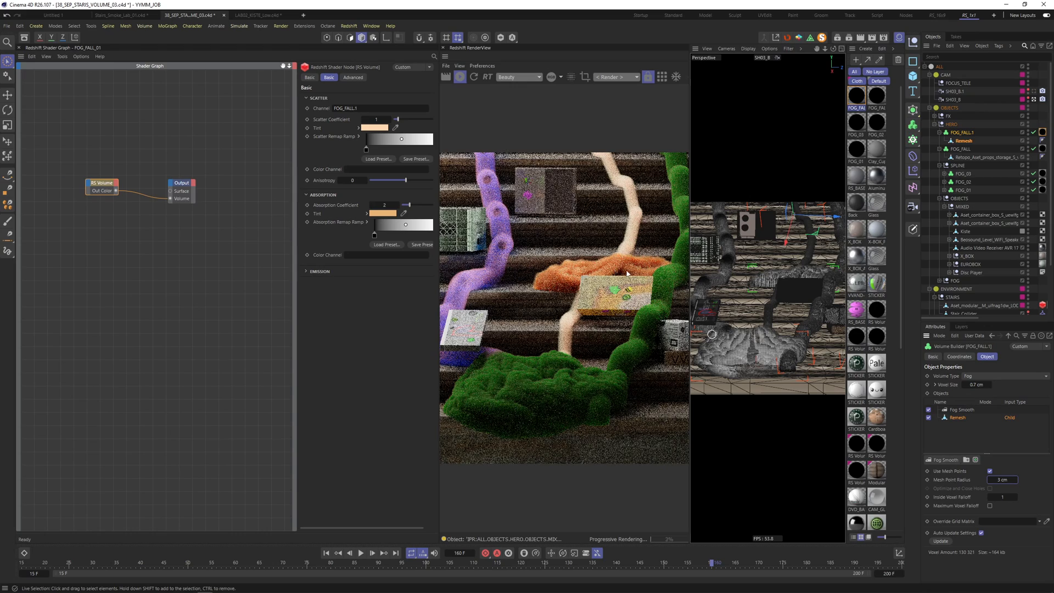
# - Set inside voxel falloff to 15 and bring up the Fog Smooth filter settings
pyautogui.click(1004, 497)
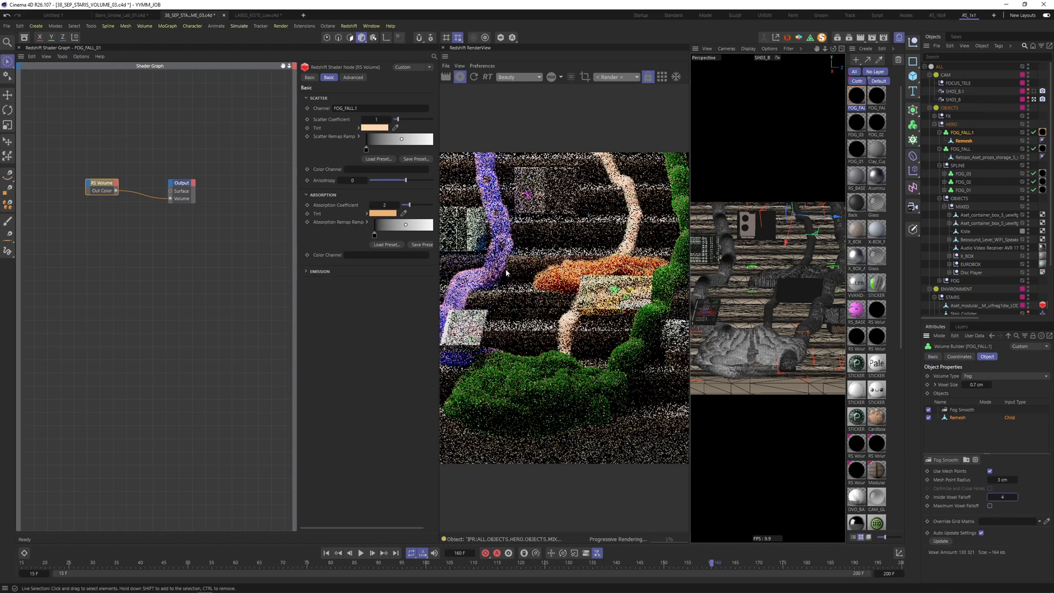
pyautogui.hotkey('ctrl', 'z')
pyautogui.hotkey('ctrl', 'z')
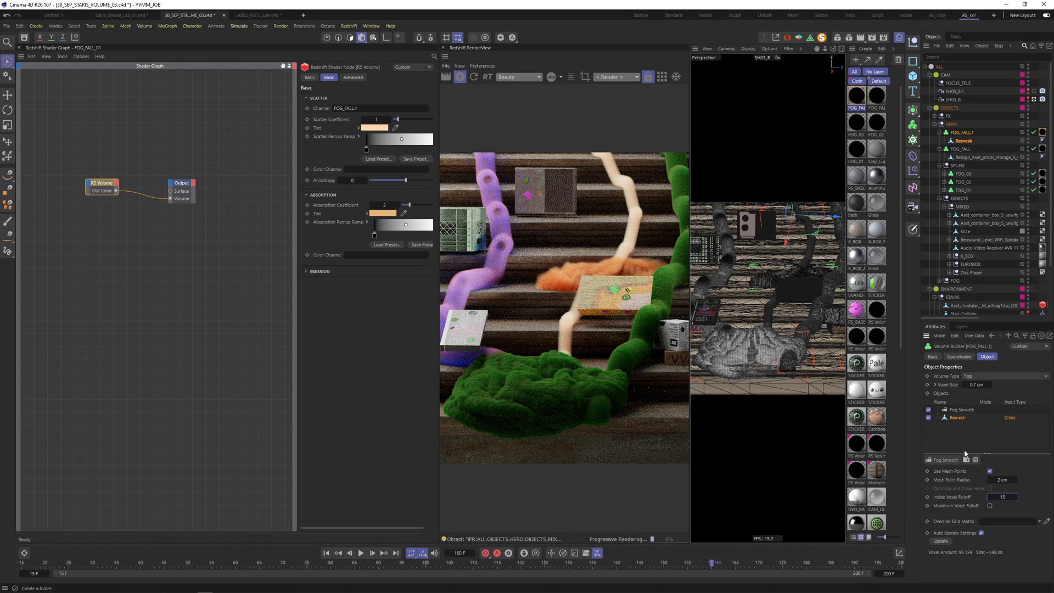
pyautogui.click(960, 410)
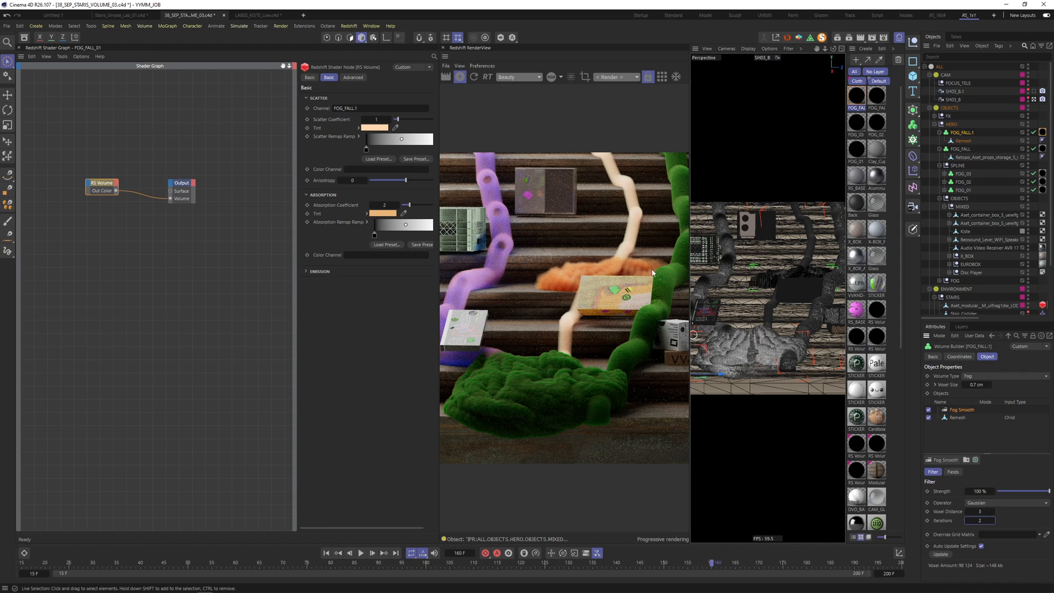
# - Move the playhead to frame 43, then fold up the OBJECTS and SPLINE groups
pyautogui.moveTo(780, 563); pyautogui.dragTo(316, 563)
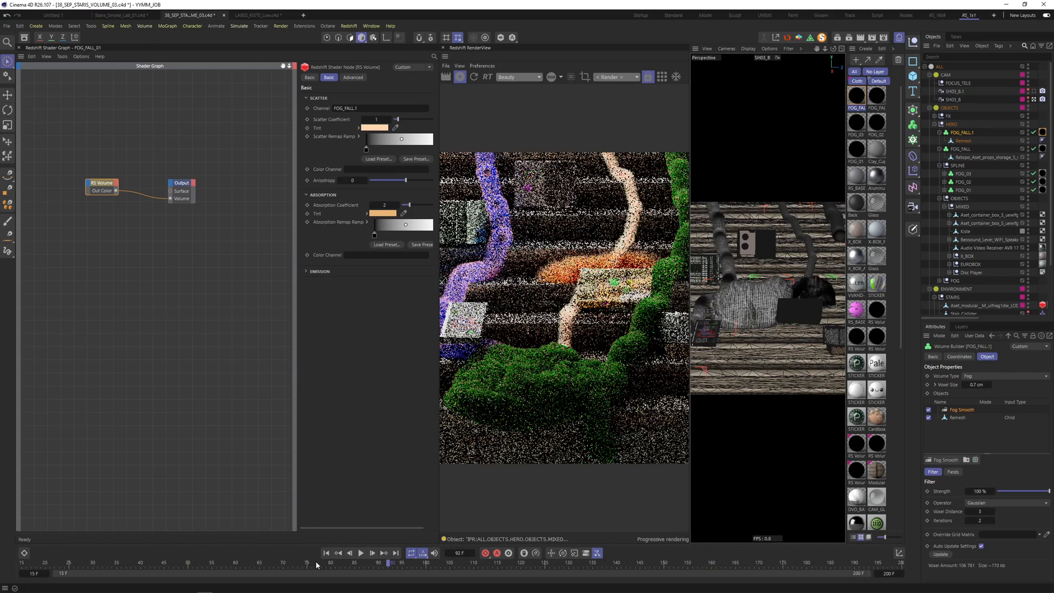
pyautogui.moveTo(162, 564); pyautogui.dragTo(155, 563)
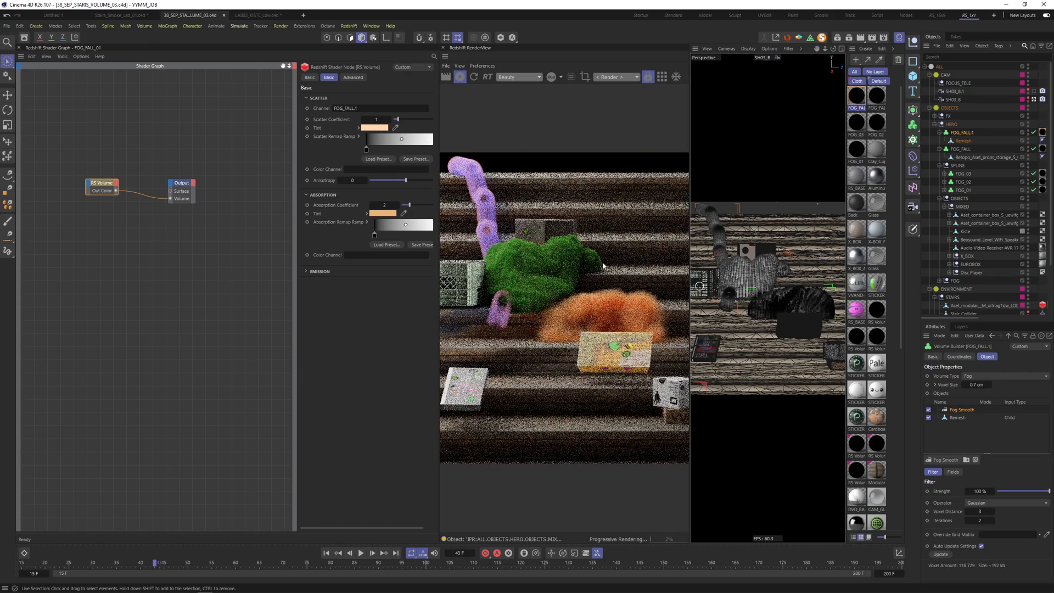
pyautogui.click(939, 198)
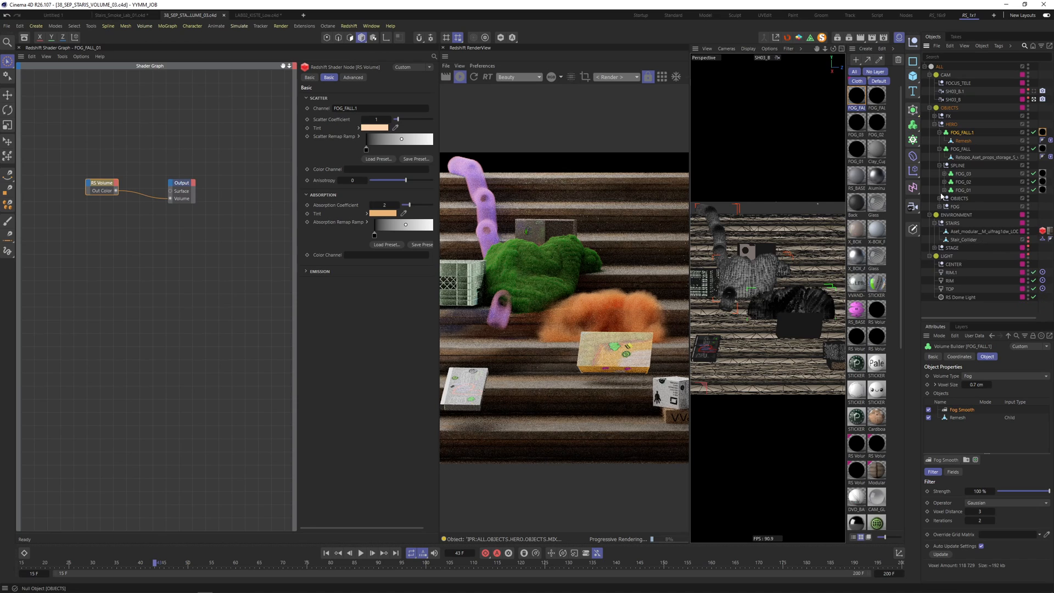
pyautogui.click(939, 165)
pyautogui.click(800, 301)
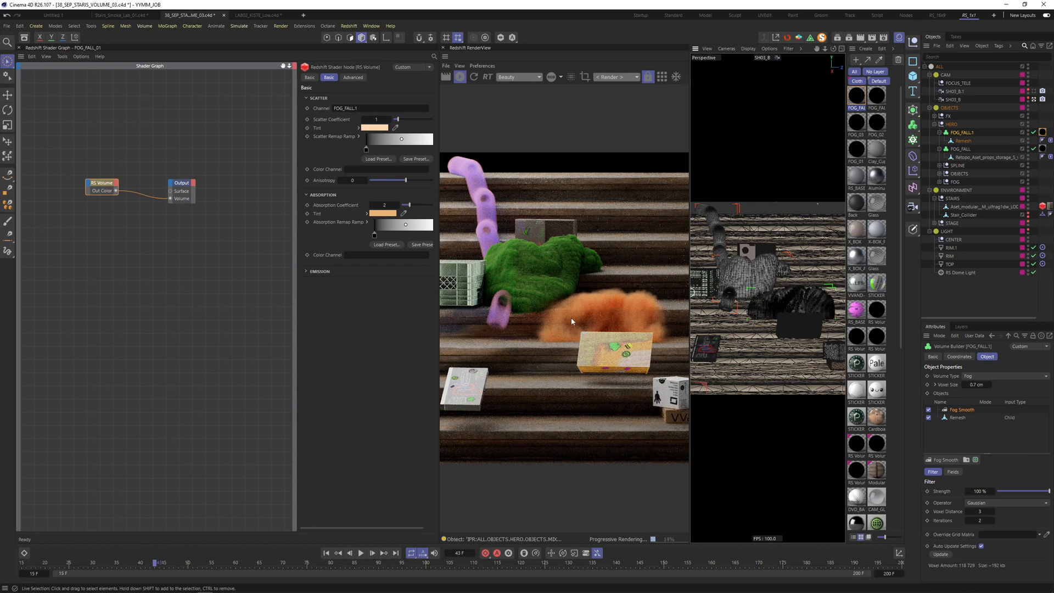
# - Add a Fog Multiply filter layer with a Multiply value of 0.01
pyautogui.click(946, 460)
pyautogui.click(957, 475)
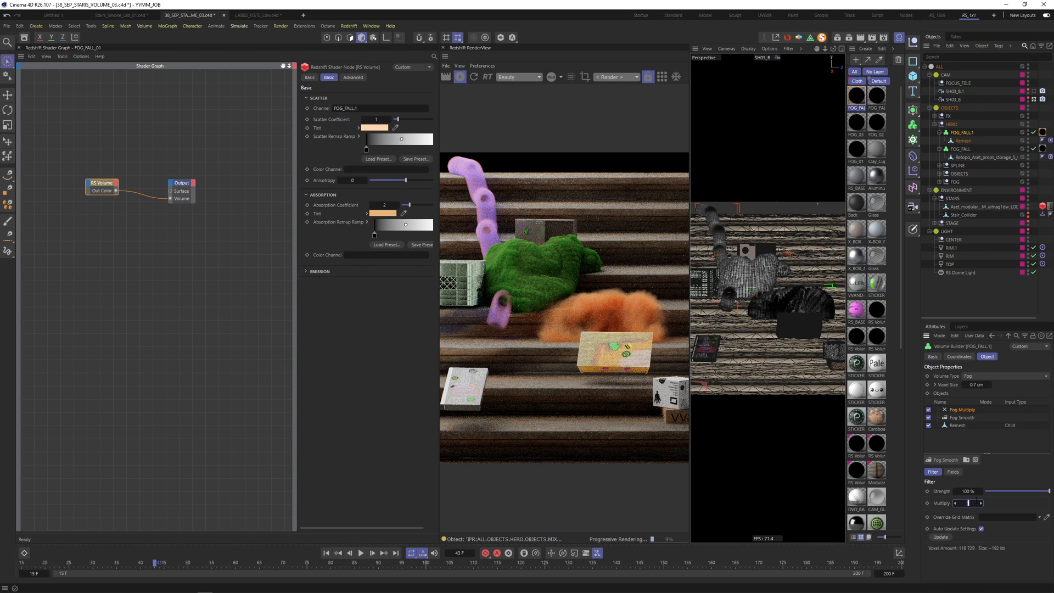
pyautogui.write('0')
pyautogui.press('Return')
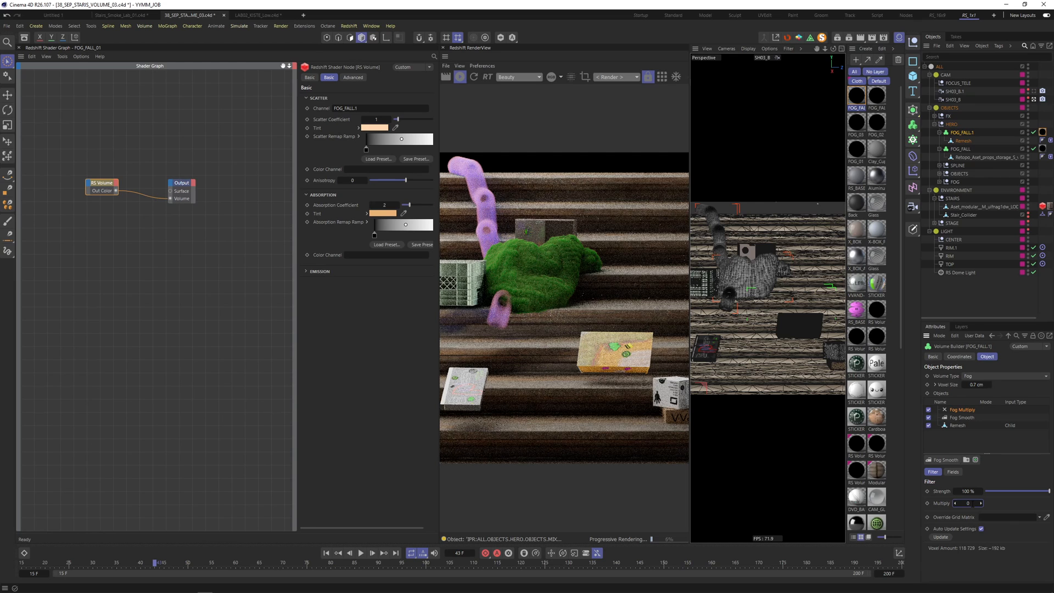
pyautogui.press('Return')
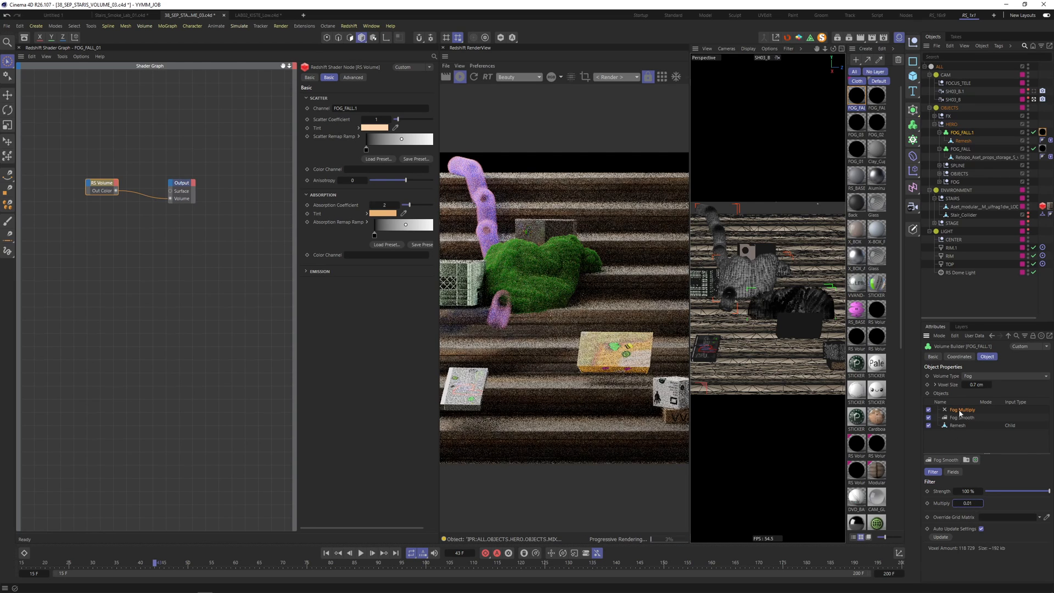
# - Add a Shader Field to Fog Smooth's fields and load a Noise shader into it
pyautogui.click(953, 473)
pyautogui.click(943, 553)
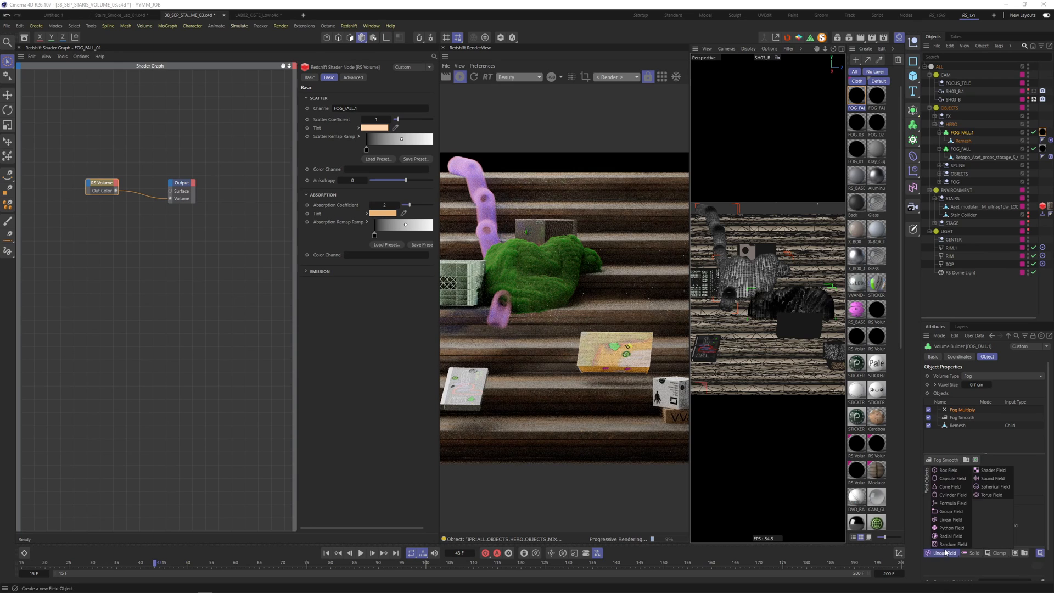
pyautogui.click(992, 471)
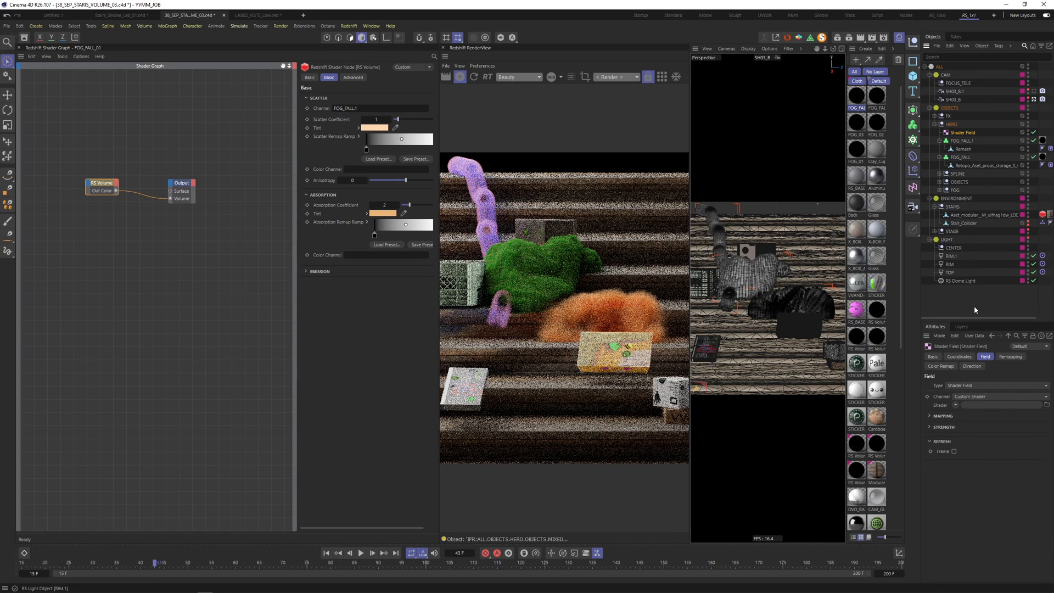
pyautogui.click(955, 406)
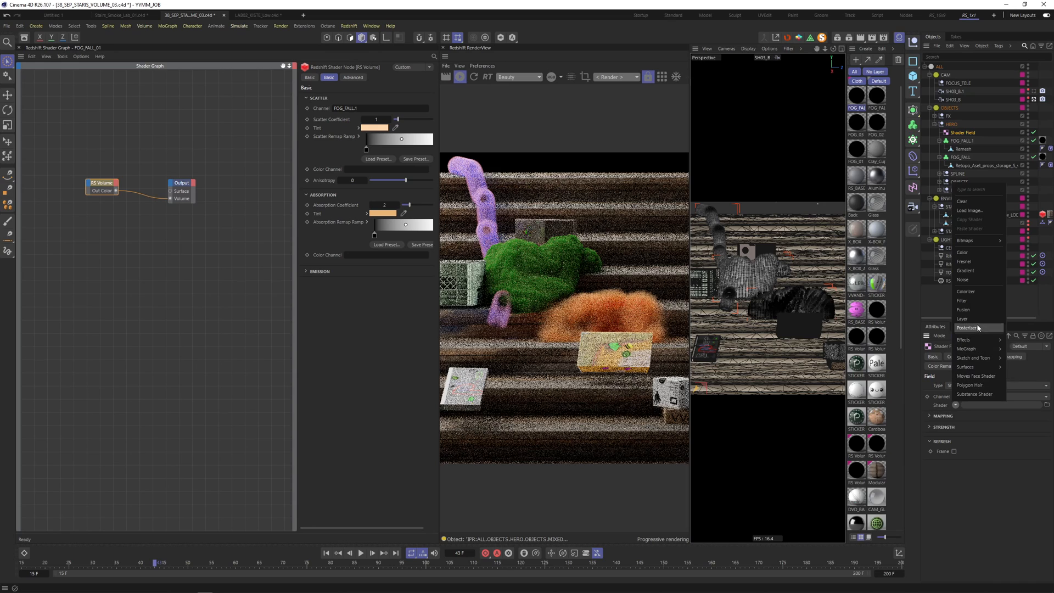
pyautogui.click(963, 279)
# - Hide the Material Manager, set noise contrast to 100%, and view the fog through the shot camera
pyautogui.click(983, 404)
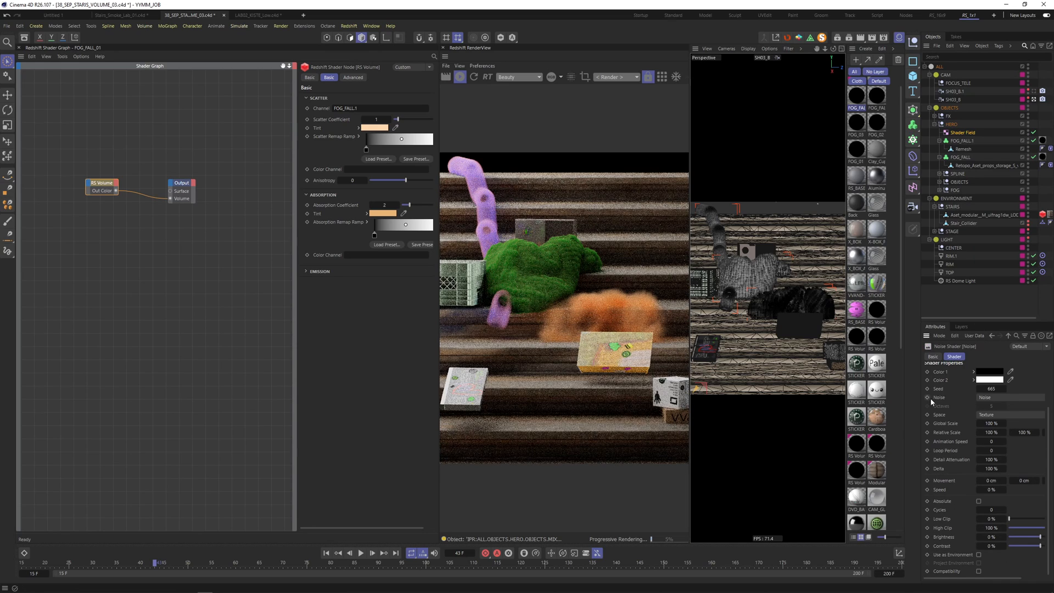
pyautogui.click(897, 40)
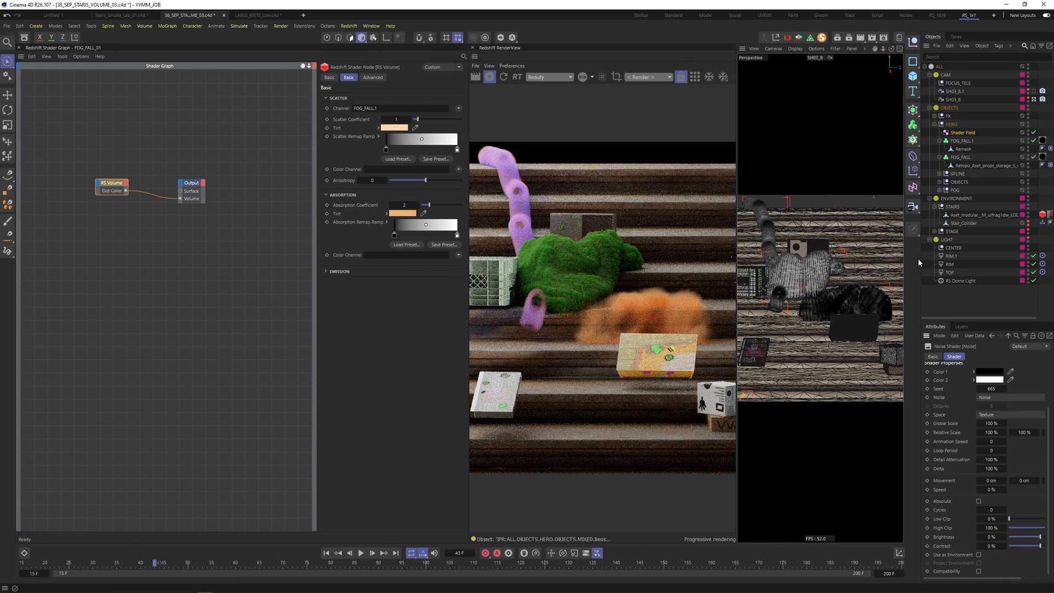
pyautogui.moveTo(896, 263); pyautogui.dragTo(869, 262)
pyautogui.click(1039, 546)
pyautogui.moveTo(1042, 547); pyautogui.dragTo(1049, 548)
pyautogui.click(1006, 92)
pyautogui.keyDown('alt'); pyautogui.moveTo(792, 367); pyautogui.dragTo(837, 200, button='middle'); pyautogui.keyUp('alt')
pyautogui.keyDown('alt'); pyautogui.moveTo(838, 203); pyautogui.dragTo(812, 297); pyautogui.keyUp('alt')
pyautogui.keyDown('alt'); pyautogui.moveTo(812, 296); pyautogui.dragTo(726, 354, button='right'); pyautogui.keyUp('alt')
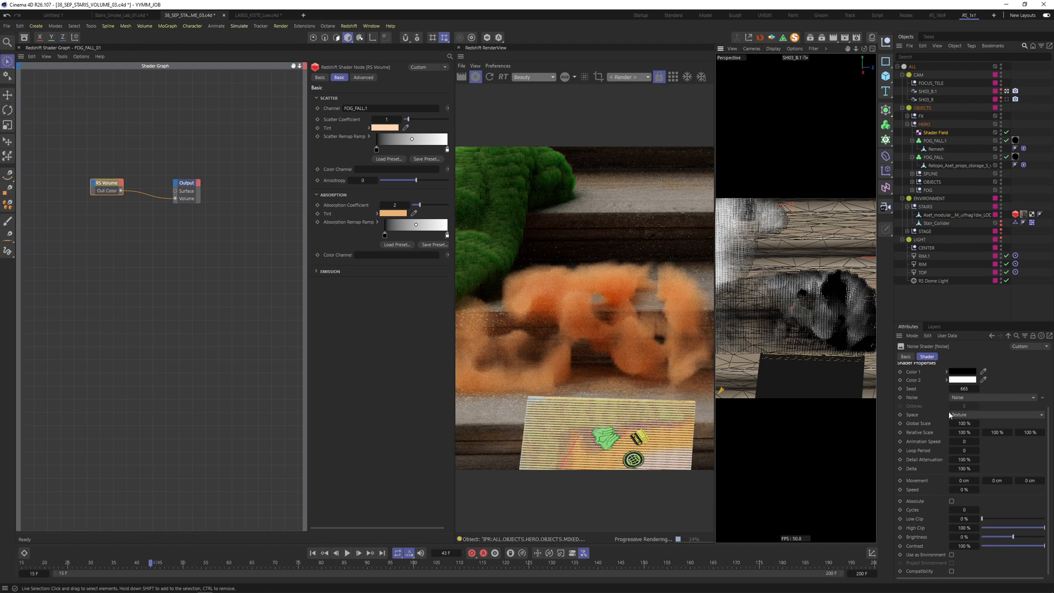
# - Set the noise seed to 666 and type to Wavy Turbulence, keeping contrast at 100%
pyautogui.click(965, 389)
pyautogui.scroll(1, 965, 388)
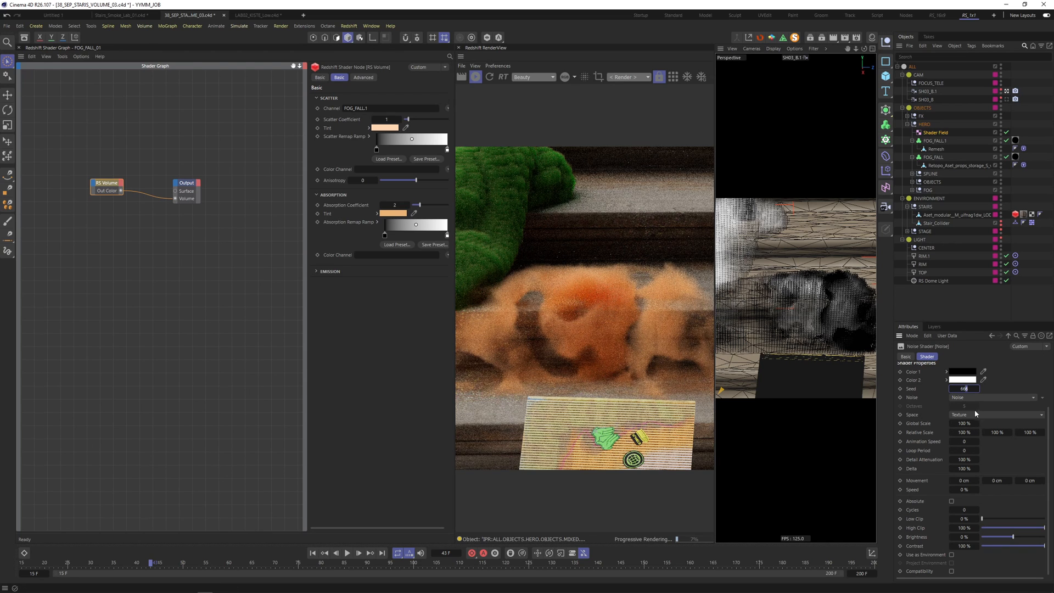
pyautogui.click(974, 396)
pyautogui.click(978, 322)
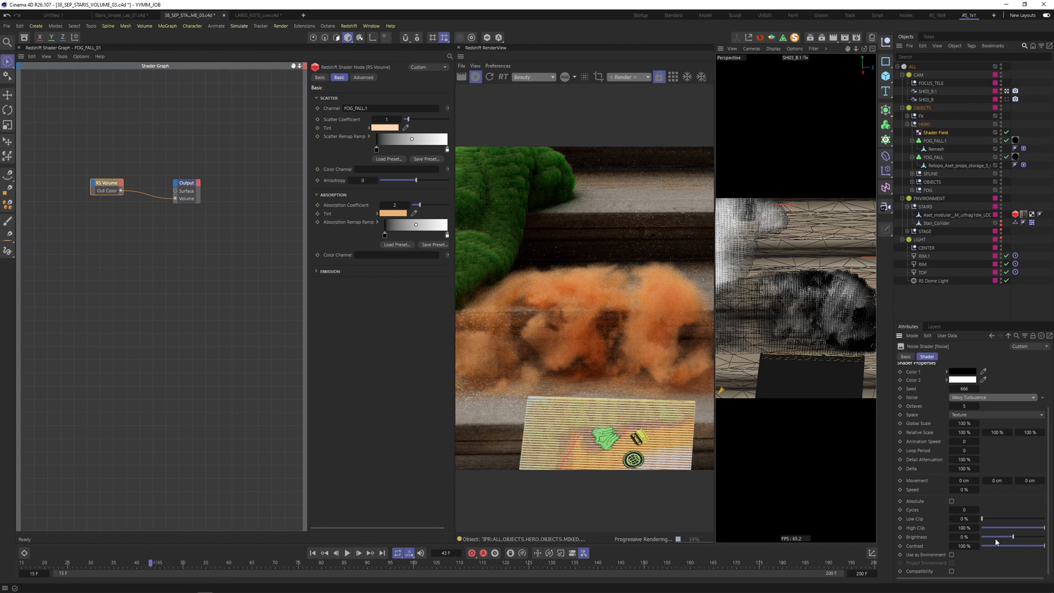
pyautogui.click(1028, 546)
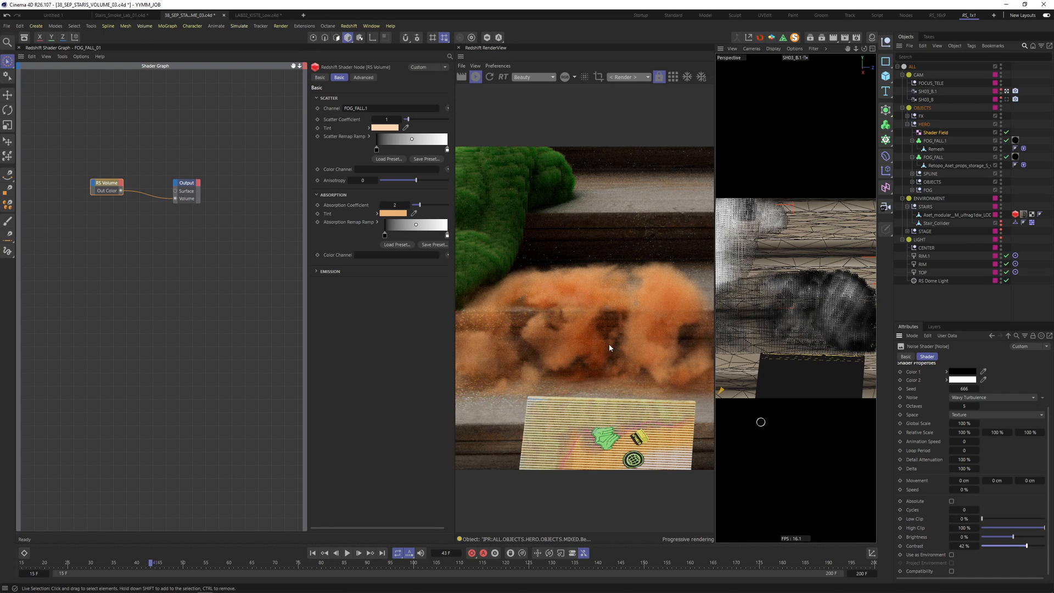
pyautogui.click(1034, 546)
pyautogui.moveTo(1037, 548); pyautogui.dragTo(1045, 546)
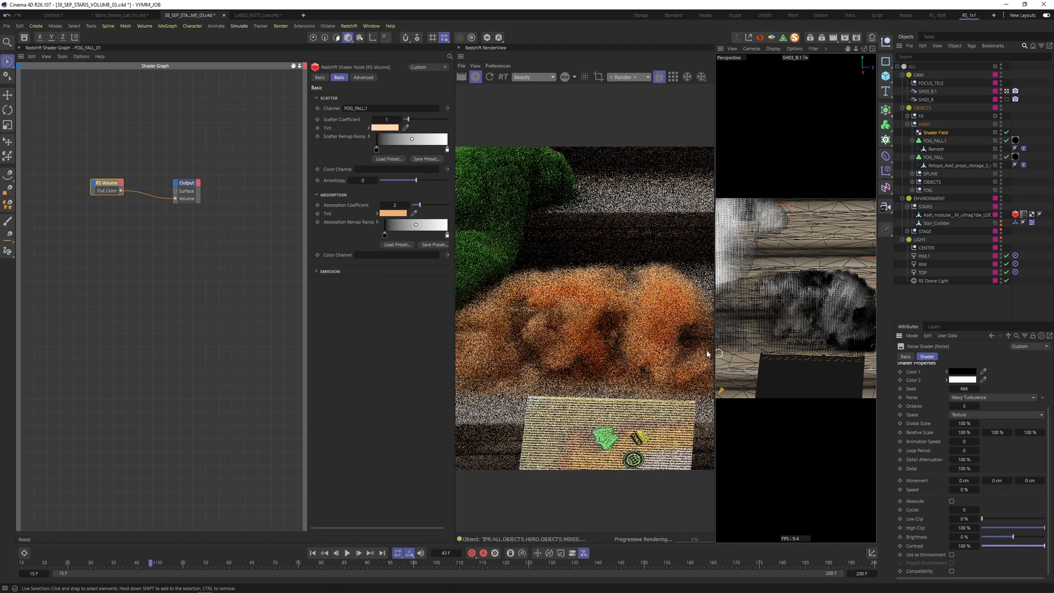
pyautogui.keyDown('alt'); pyautogui.moveTo(784, 315); pyautogui.dragTo(777, 303); pyautogui.keyUp('alt')
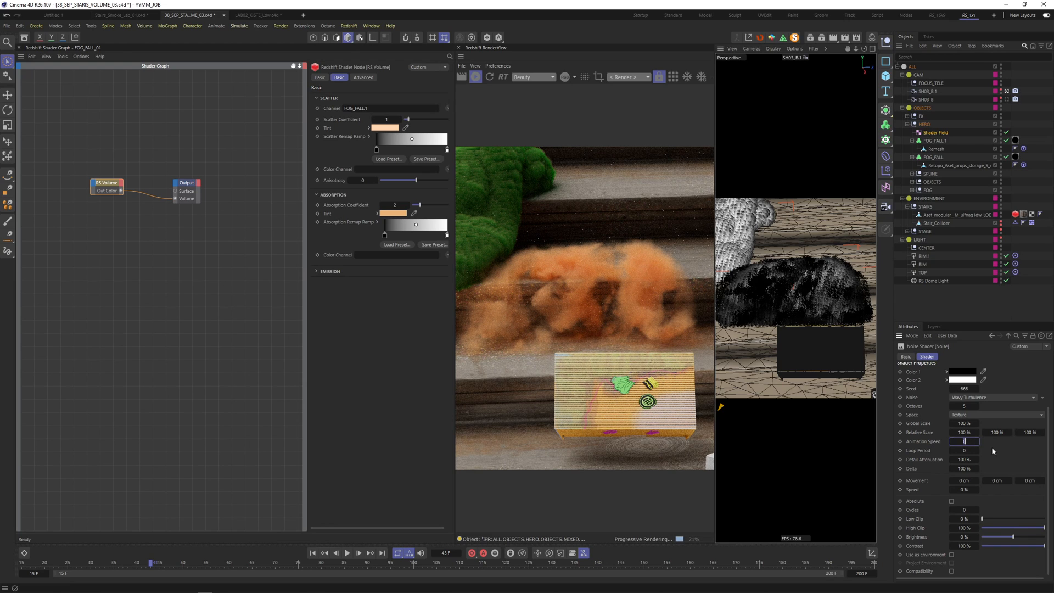
# - Set the noise animation speed to 2 and its space to Object
pyautogui.press('Return')
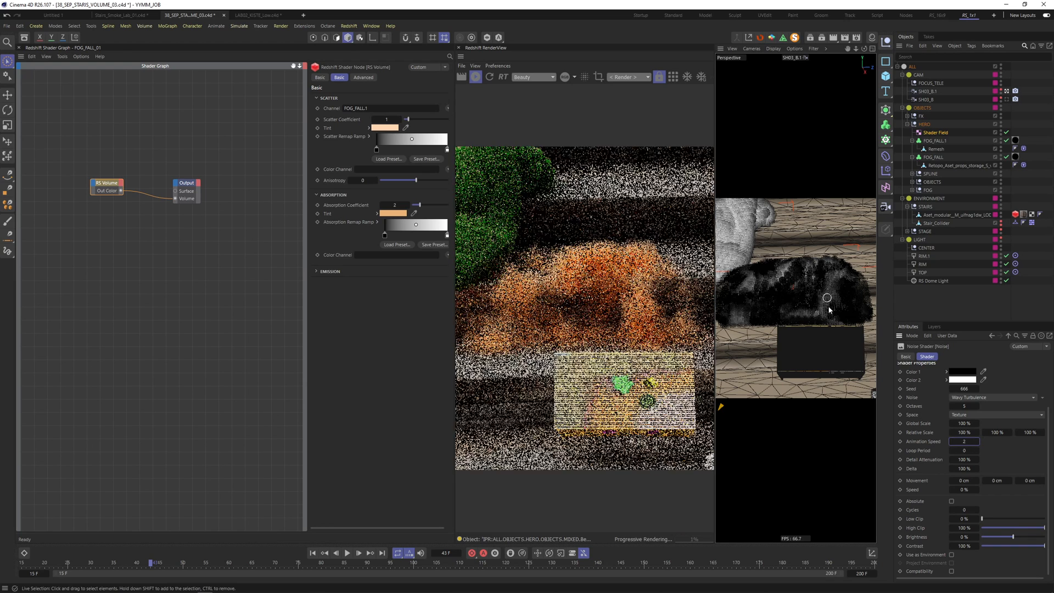
pyautogui.click(971, 414)
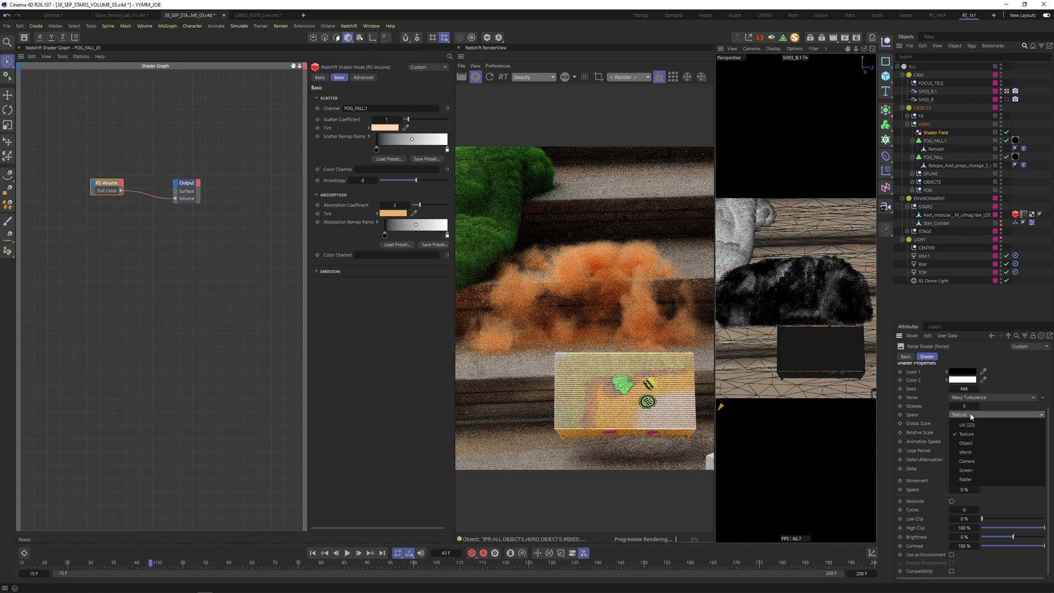
pyautogui.click(965, 443)
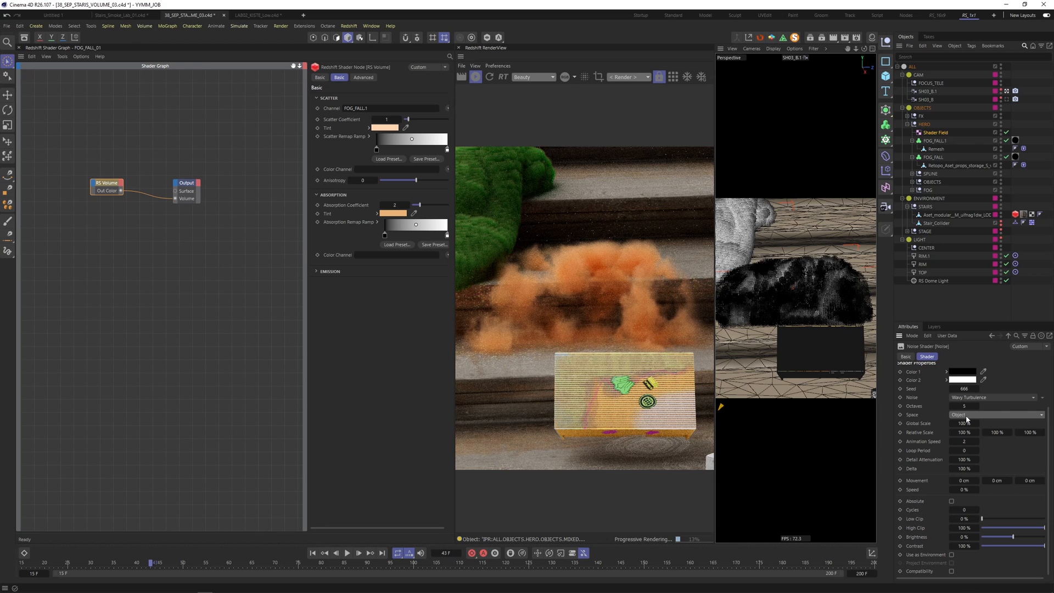
pyautogui.click(967, 416)
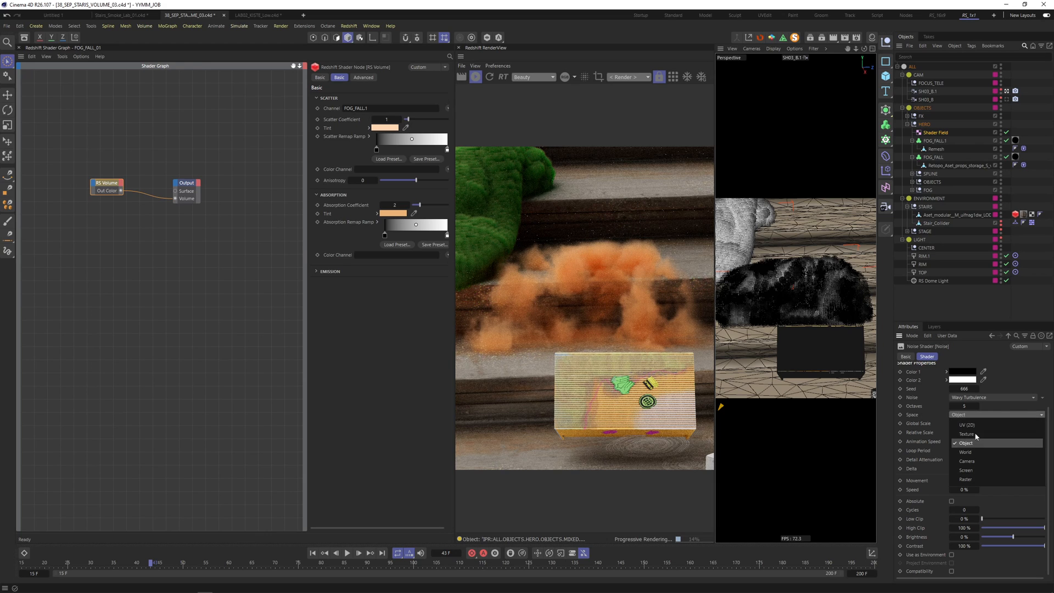
pyautogui.click(976, 405)
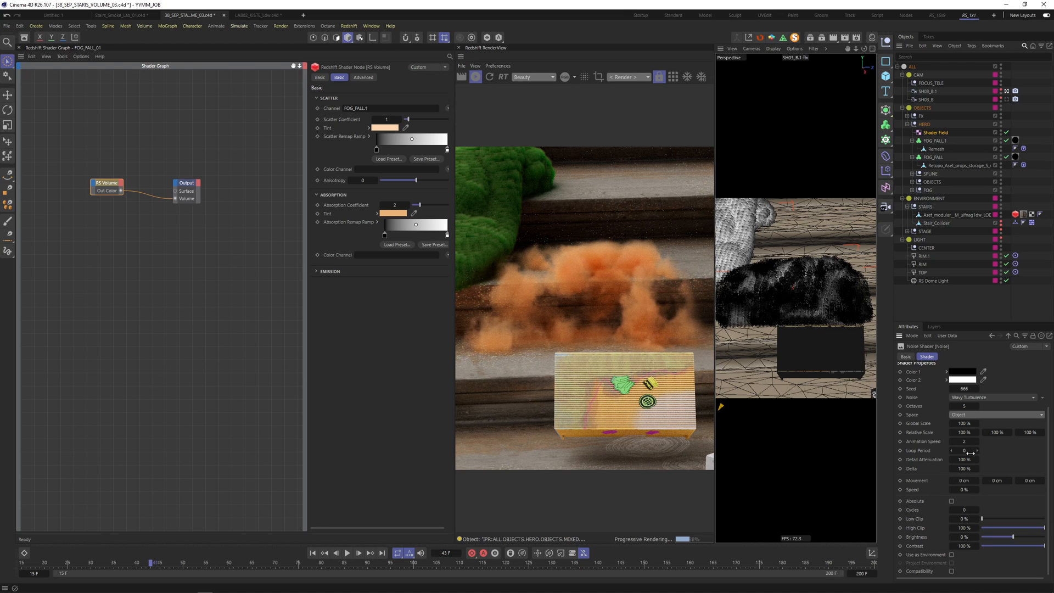
# - Animate the noise preview thumbnail and set the animation speed to 1
pyautogui.scroll(2, 995, 378)
pyautogui.rightClick(931, 392)
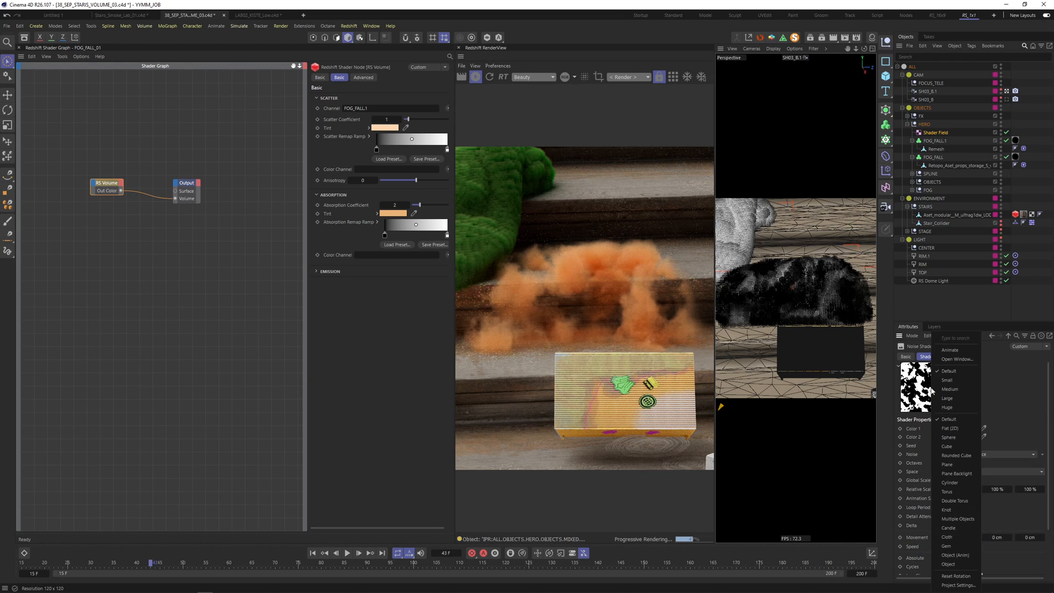
pyautogui.click(954, 350)
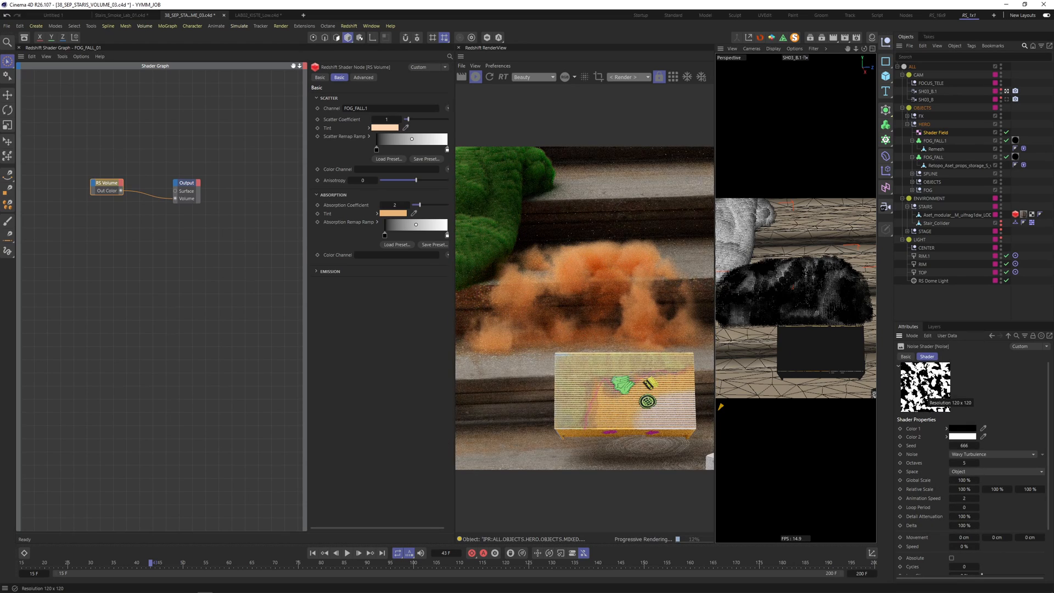
pyautogui.scroll(-2, 941, 418)
pyautogui.click(964, 448)
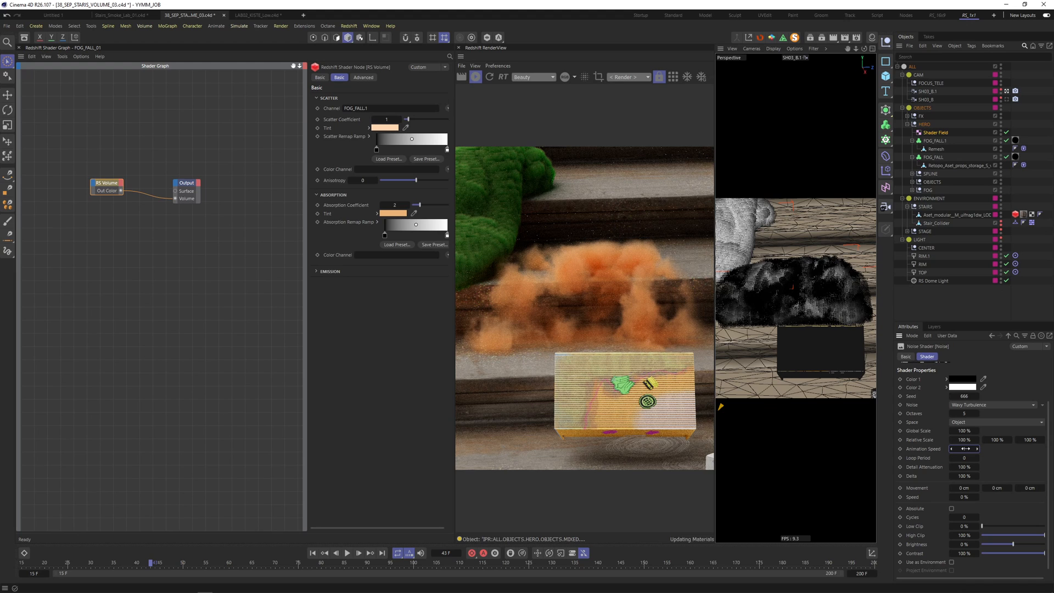
pyautogui.press('Return')
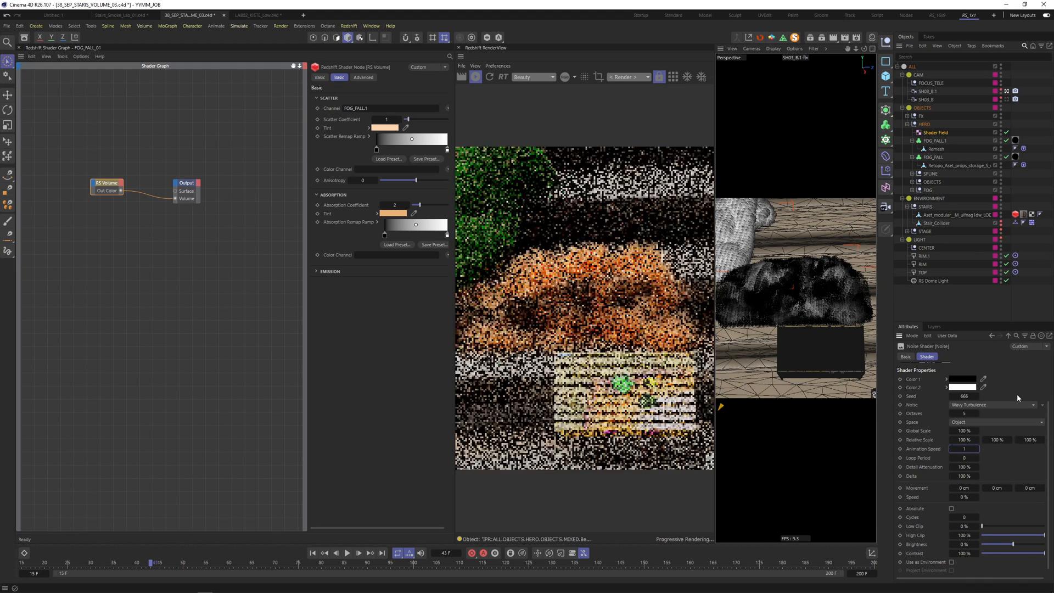
pyautogui.scroll(2, 1009, 377)
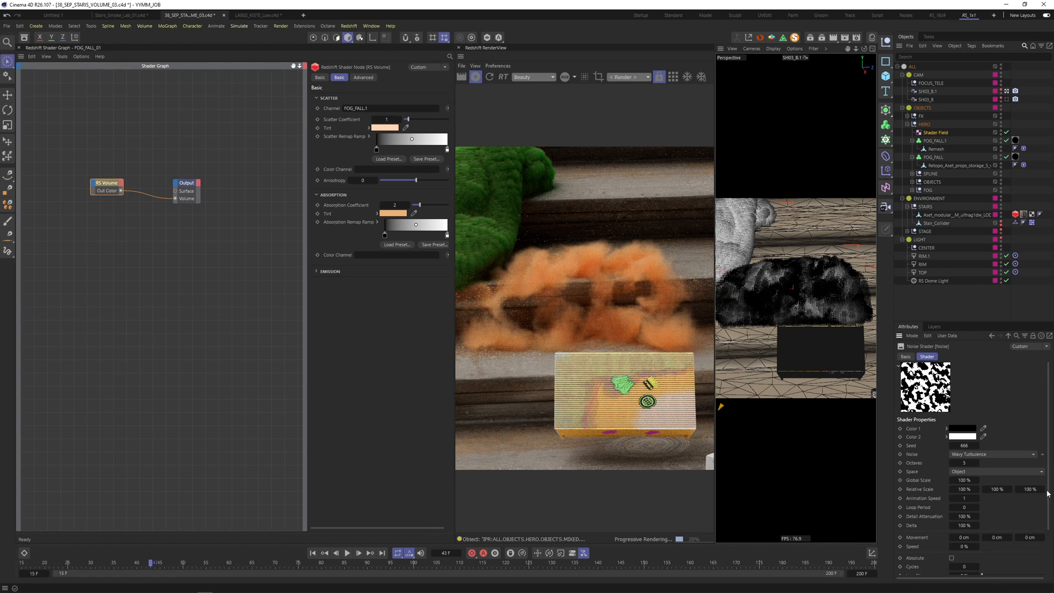
# - Step two frames forward, lower the noise contrast to 66%, and make SH03_B the render camera
pyautogui.click(360, 553)
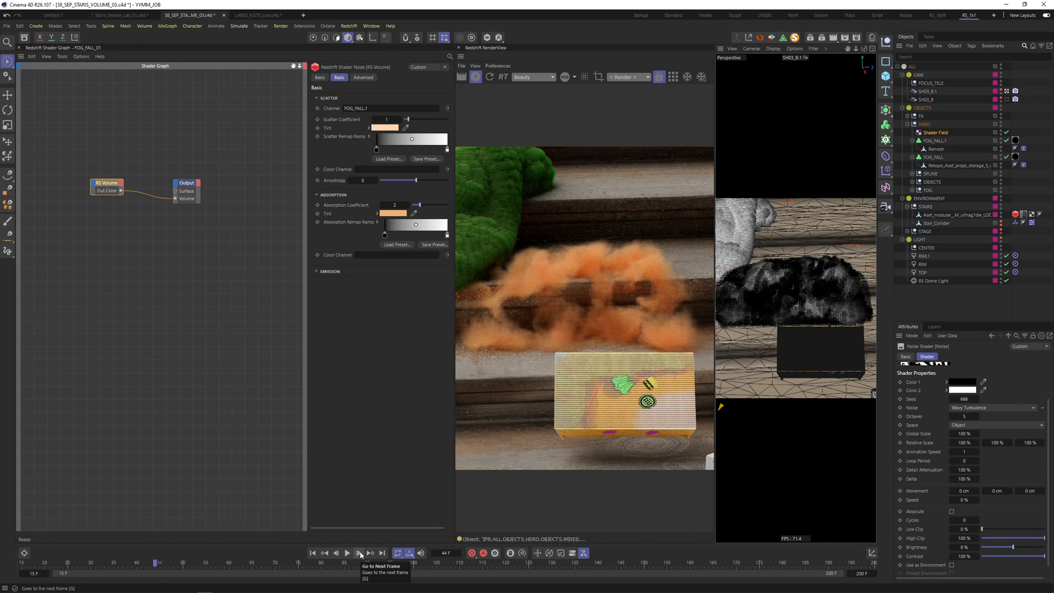
pyautogui.click(360, 552)
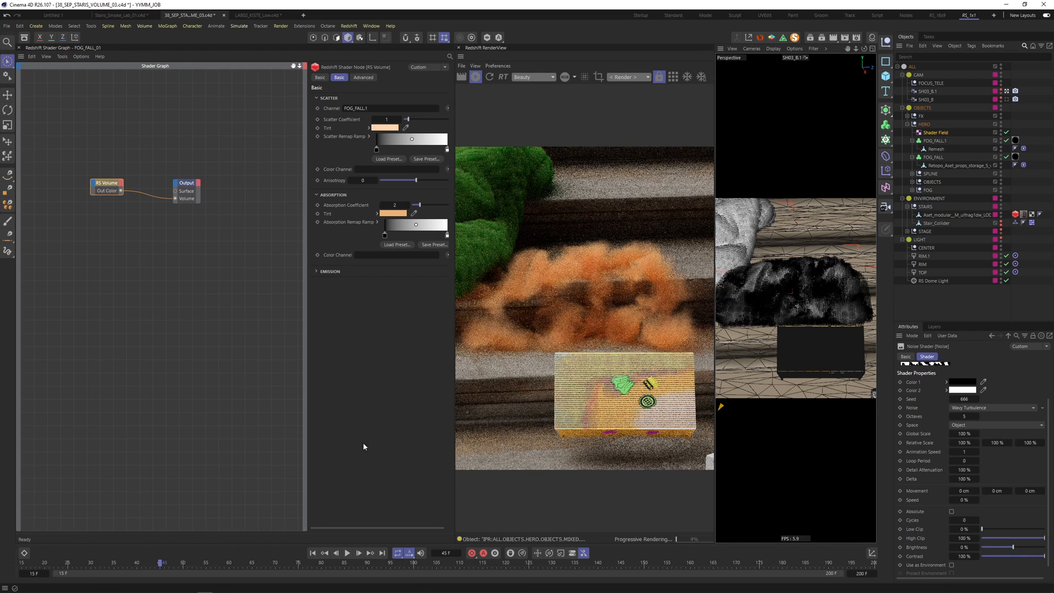
pyautogui.moveTo(1037, 560); pyautogui.dragTo(1031, 558)
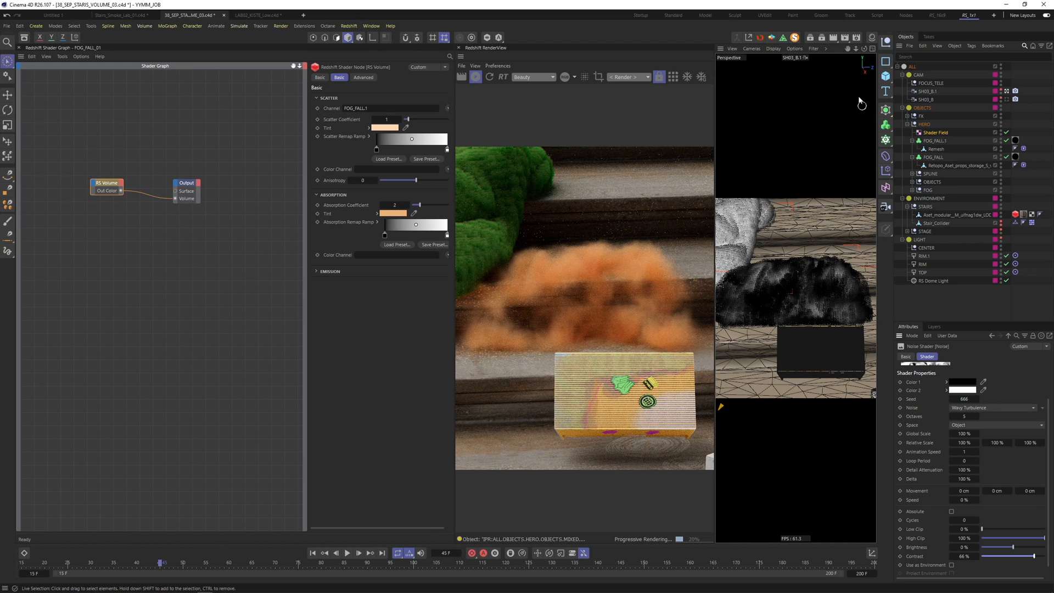
pyautogui.click(1006, 99)
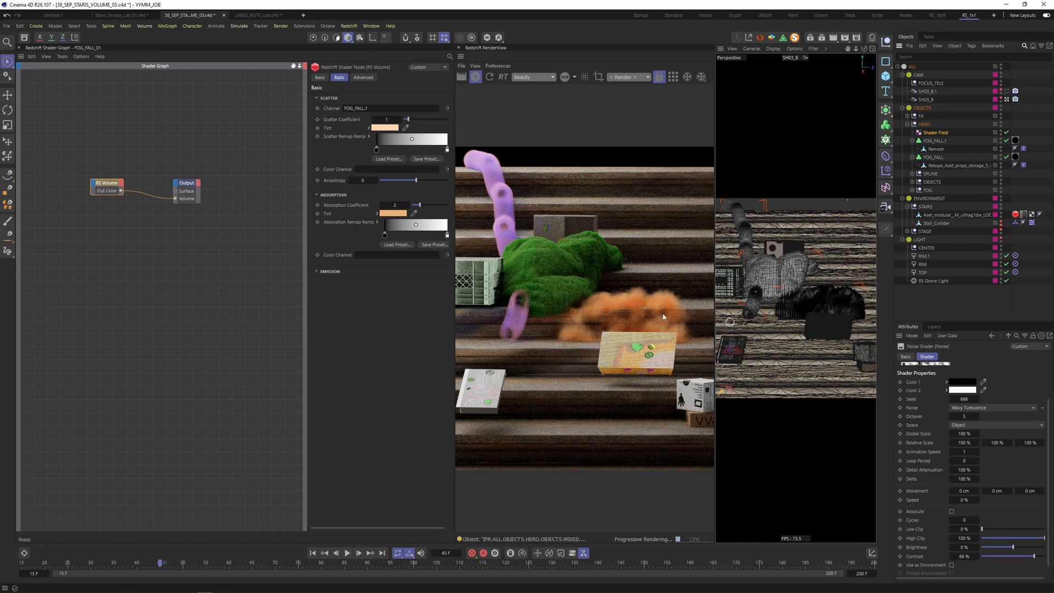
# - Duplicate FOG_FALL's Fog Smooth layer and give it voxel distance 2 and 2 iterations
pyautogui.click(933, 157)
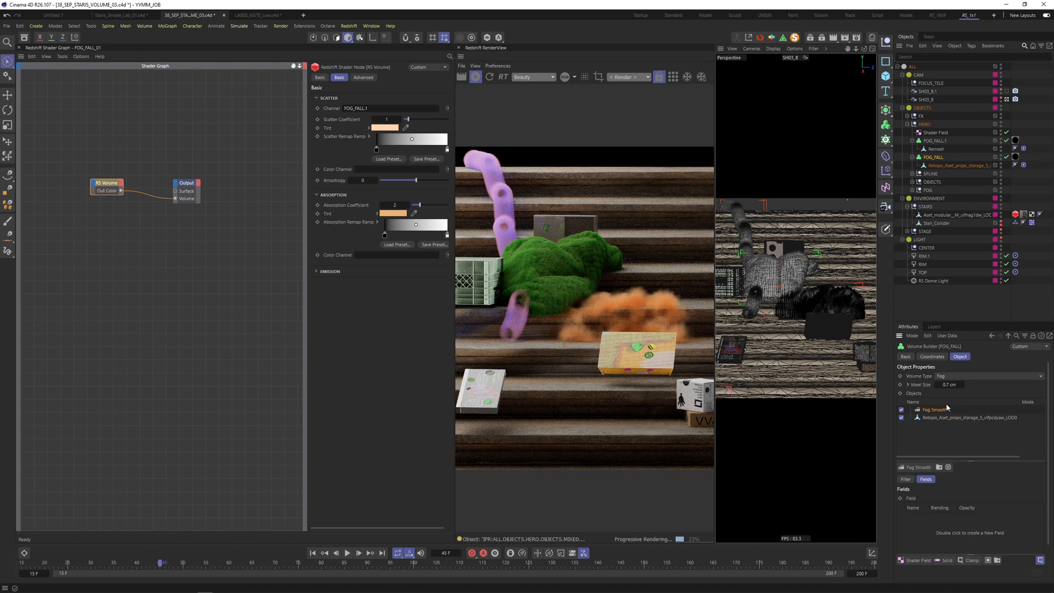
pyautogui.keyDown('ctrl'); pyautogui.moveTo(946, 408); pyautogui.dragTo(947, 405); pyautogui.keyUp('ctrl')
pyautogui.click(958, 510)
pyautogui.click(940, 418)
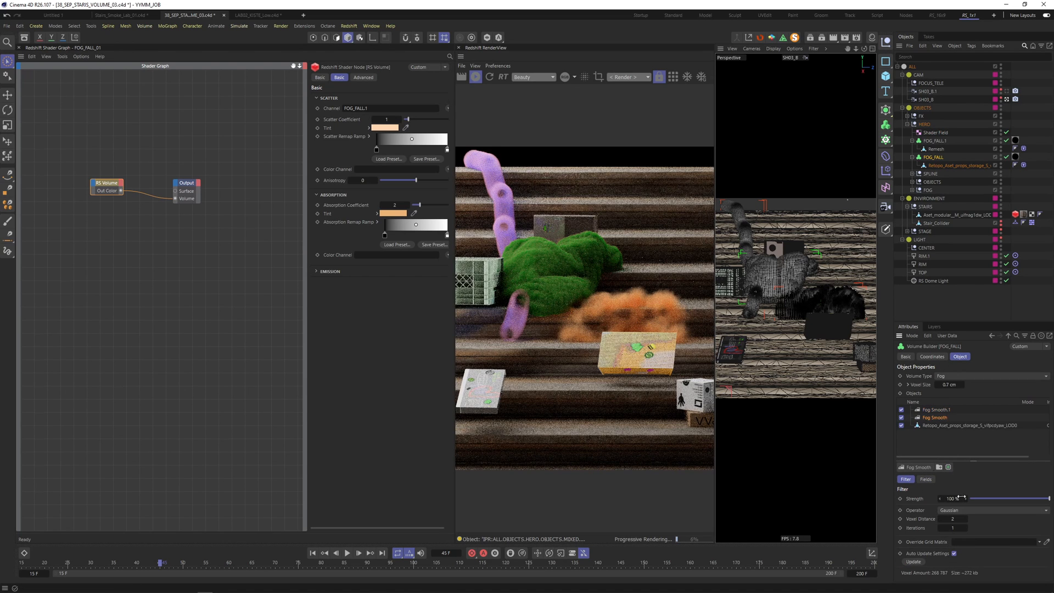
pyautogui.click(961, 509)
pyautogui.click(955, 518)
pyautogui.doubleClick(955, 518)
pyautogui.write('2')
pyautogui.press('Tab')
pyautogui.write('2')
pyautogui.press('Return')
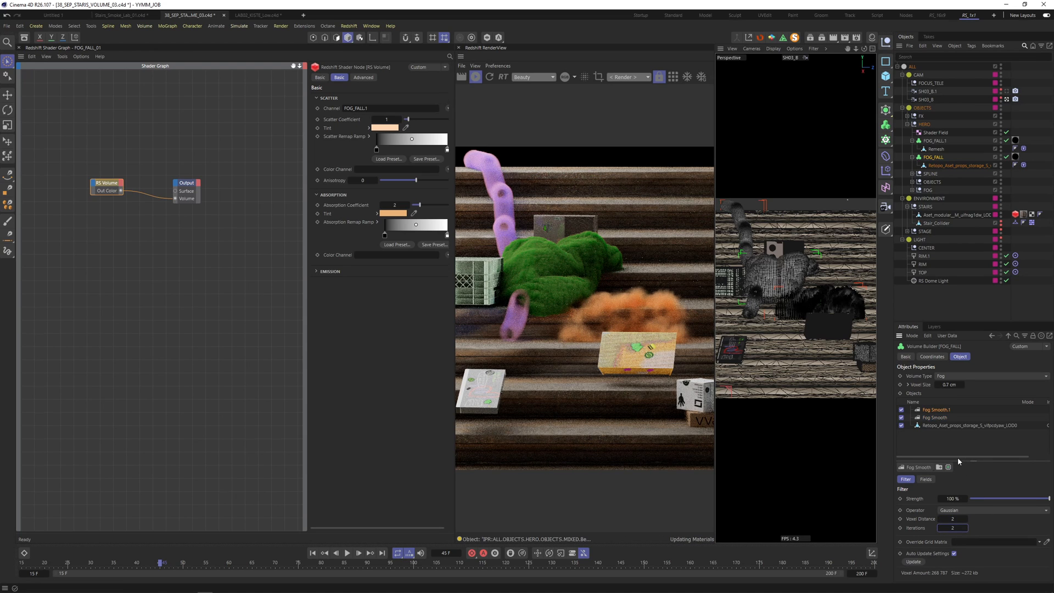
# - Set the volume's voxel size to 0.5 cm and the smoothing to 3 voxel distance and 3 iterations
pyautogui.click(949, 384)
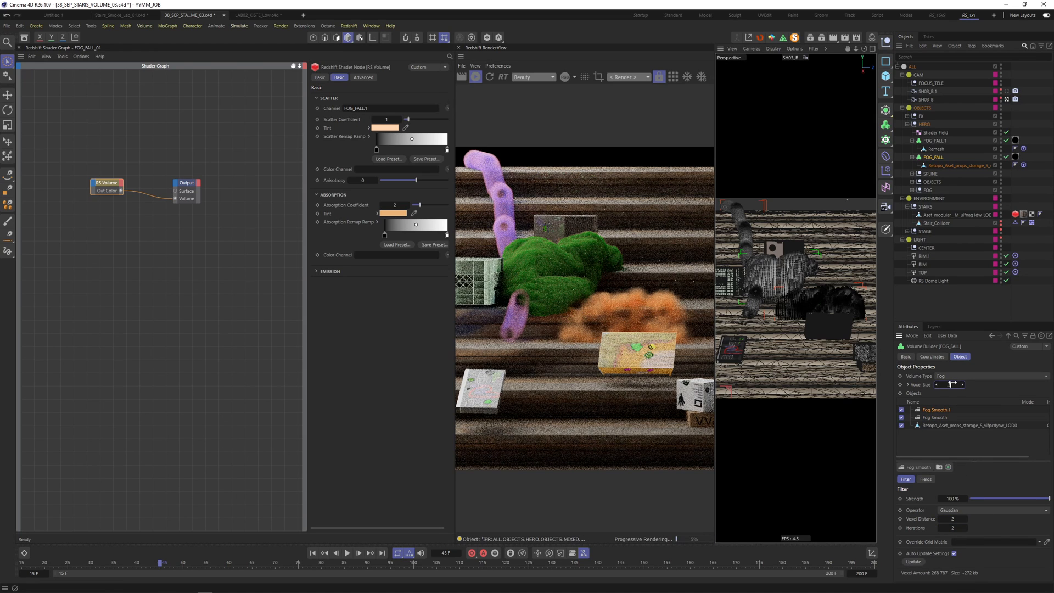
pyautogui.press('Return')
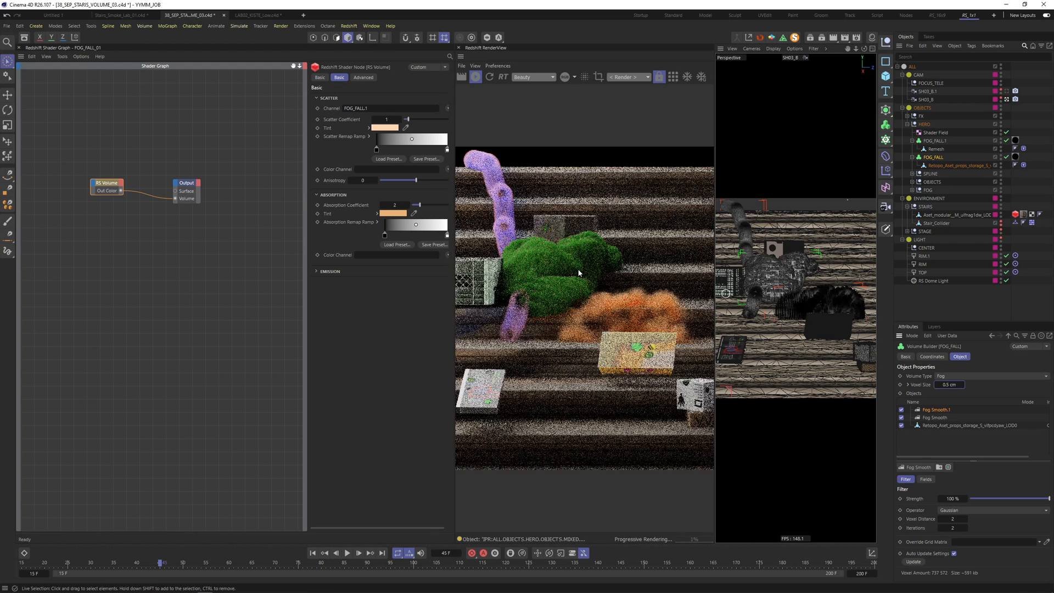
pyautogui.click(956, 519)
pyautogui.write('4')
pyautogui.press('Tab')
pyautogui.write('4')
pyautogui.press('Return')
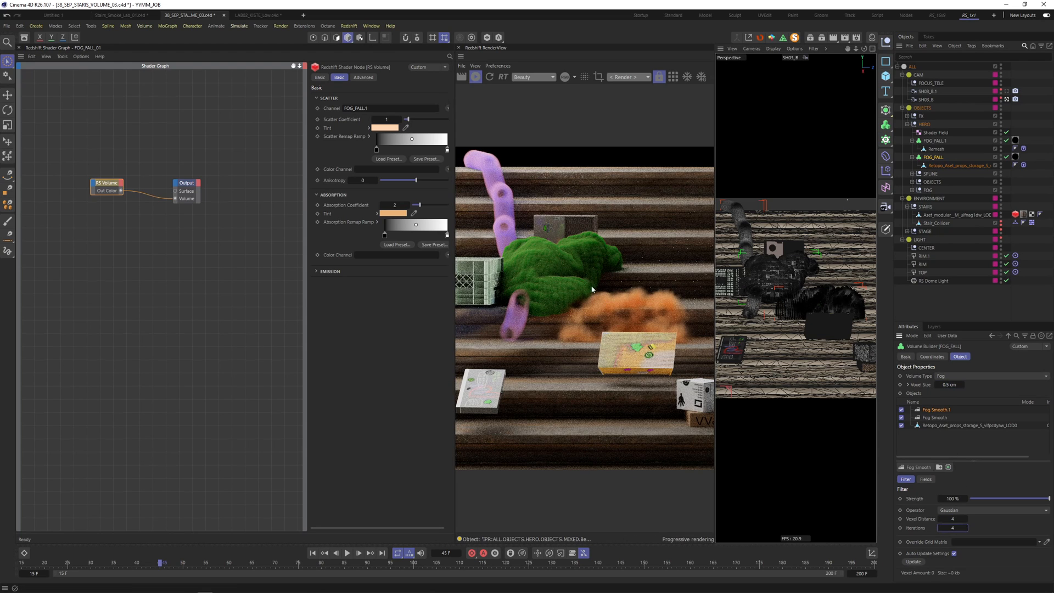
pyautogui.click(956, 519)
pyautogui.write('3')
pyautogui.press('Tab')
pyautogui.write('3')
pyautogui.press('Return')
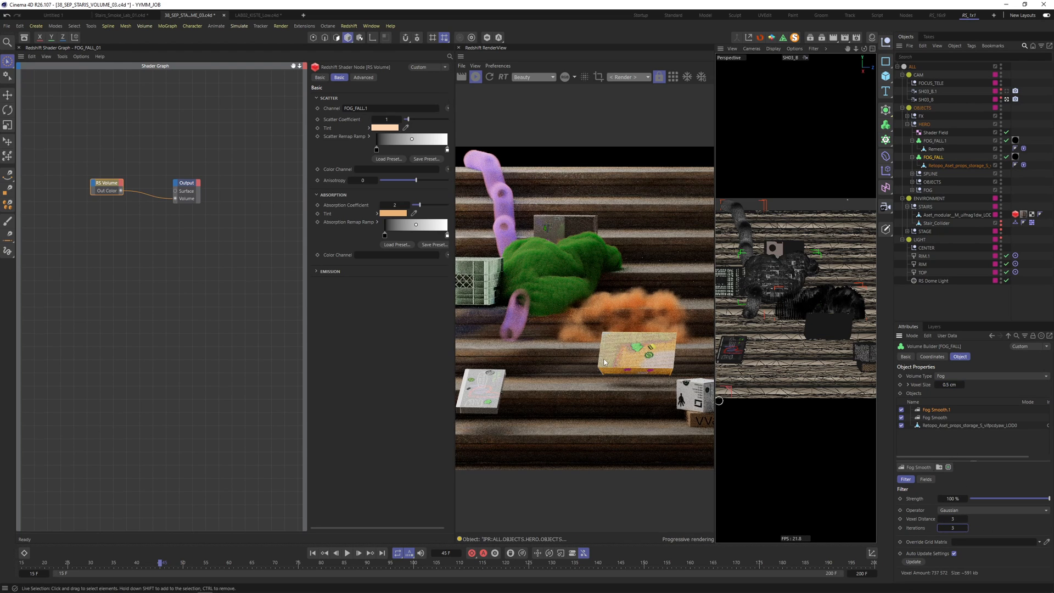
# - Set the retopo mesh's point radius to 2 cm and scrub the timeline forward
pyautogui.click(969, 425)
pyautogui.doubleClick(981, 488)
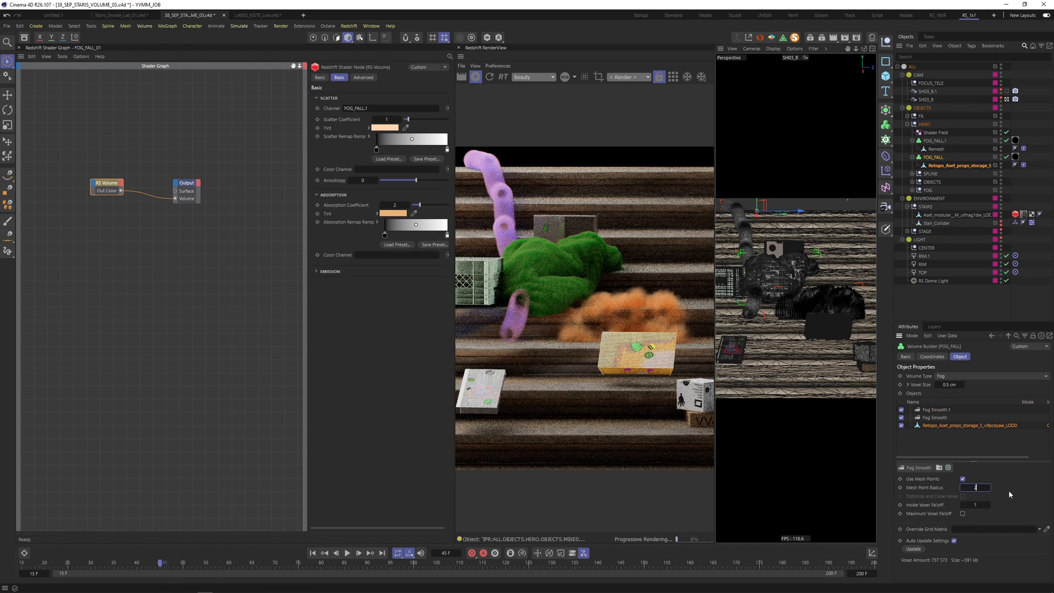
pyautogui.write('2')
pyautogui.press('Return')
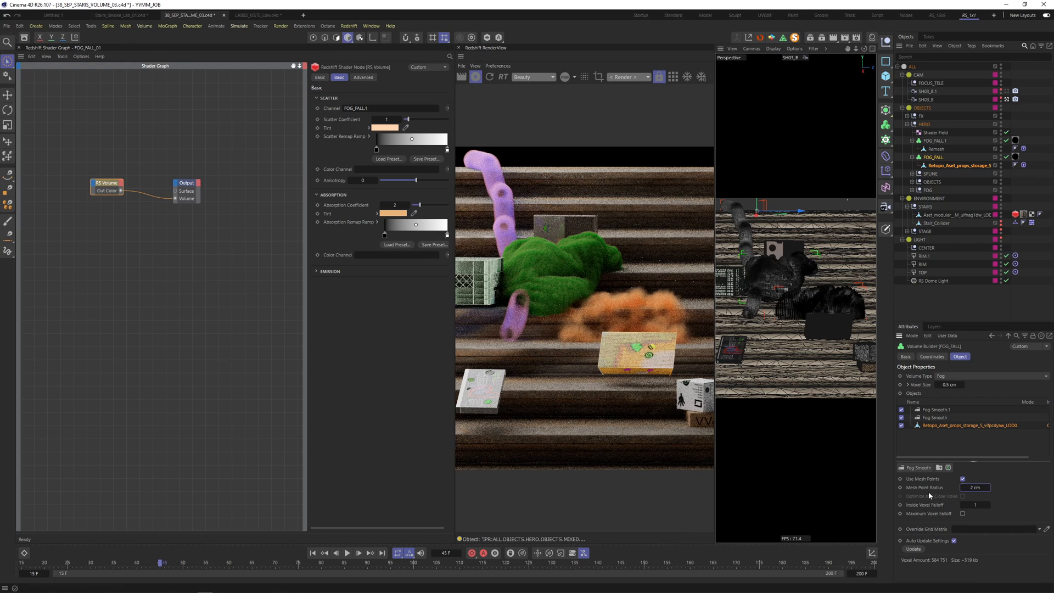
pyautogui.doubleClick(975, 487)
pyautogui.write('1.5')
pyautogui.press('Return')
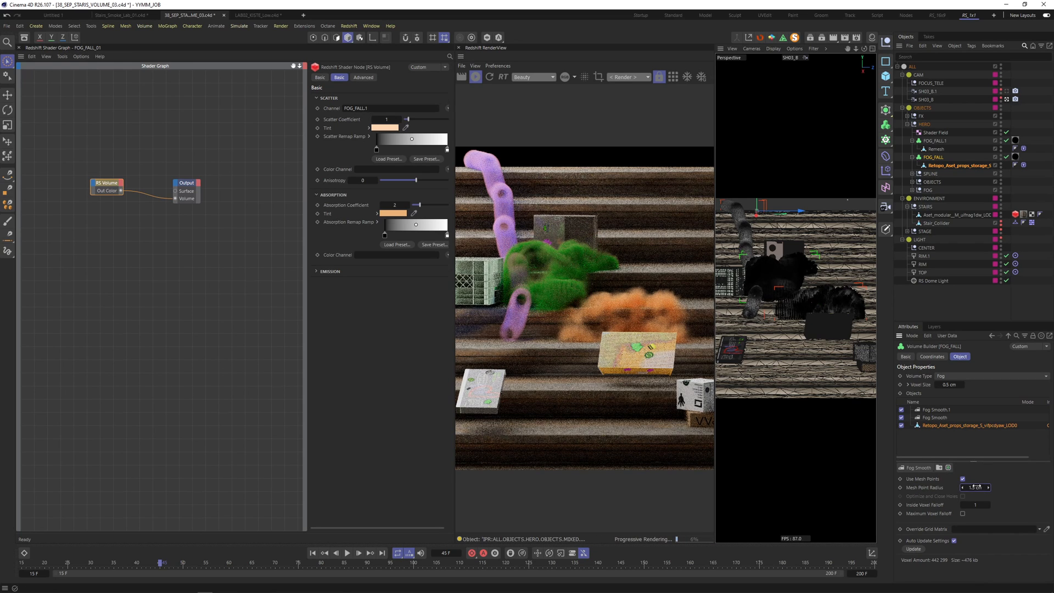
pyautogui.press('Return')
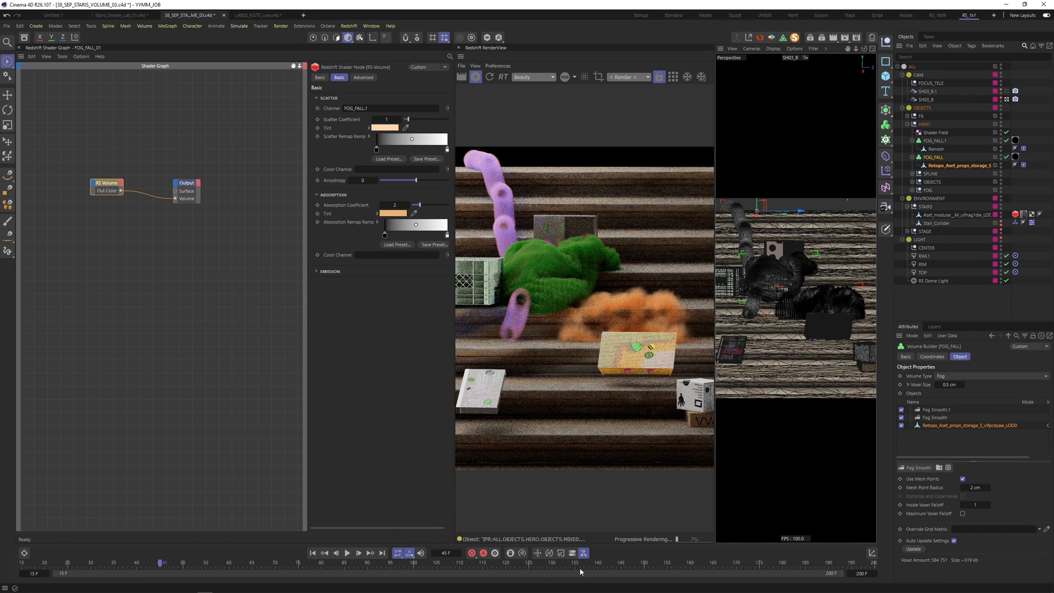
pyautogui.moveTo(589, 563); pyautogui.dragTo(738, 563)
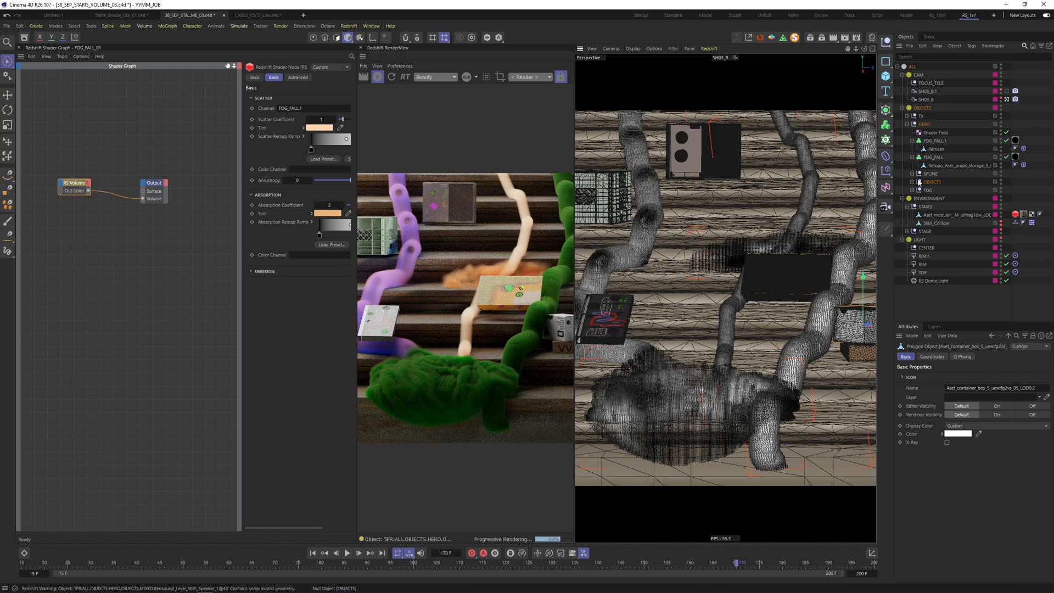
# - Maximize the Perspective view, then select the Disc Player and frame the view on it
pyautogui.click(1002, 100)
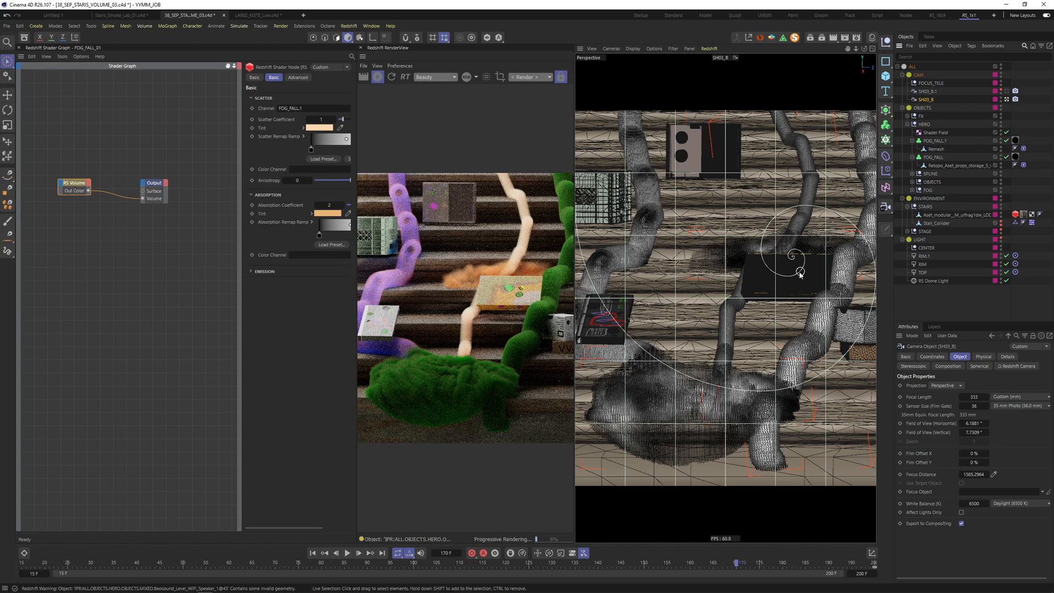
pyautogui.keyDown('shift'); pyautogui.click(609, 320); pyautogui.keyUp('shift')
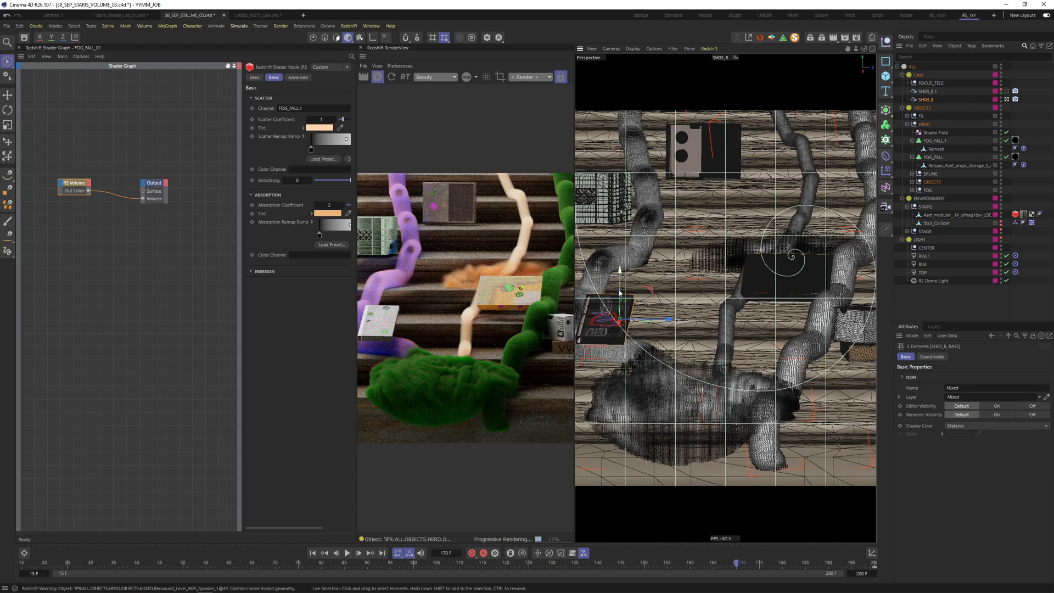
pyautogui.click(872, 49)
pyautogui.click(872, 48)
pyautogui.click(816, 292)
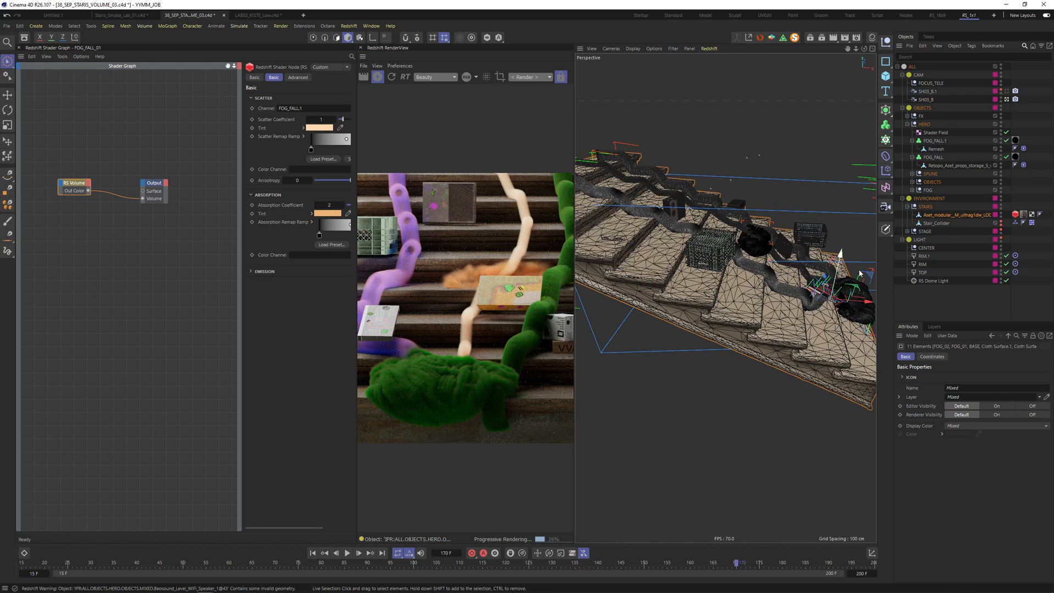
pyautogui.click(945, 300)
pyautogui.click(820, 292)
pyautogui.press('o')
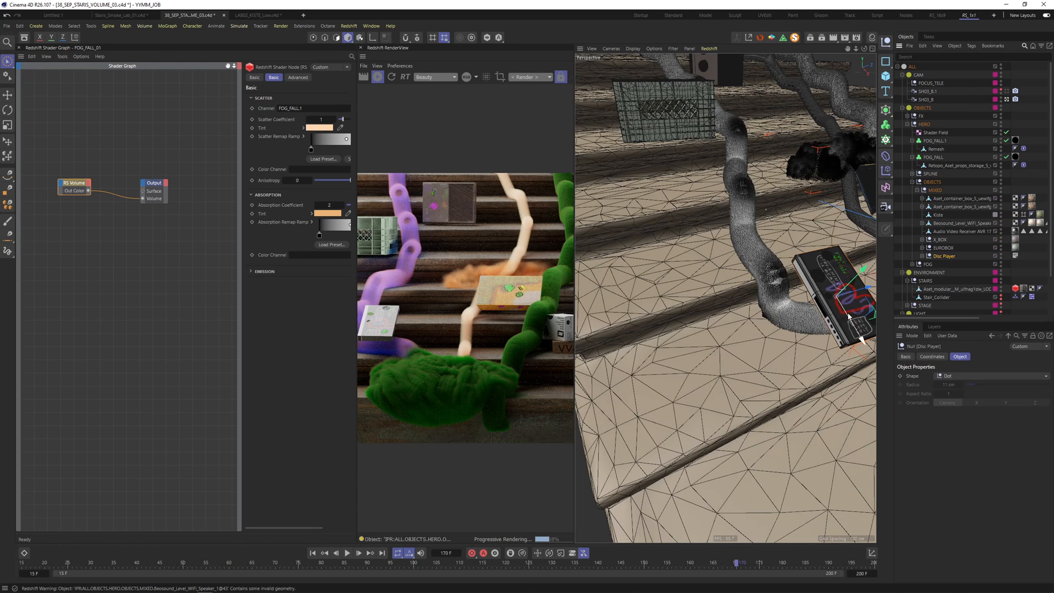
# - Drop the Disc Player down its Y axis and nudge it right, zooming in to check placement
pyautogui.moveTo(806, 179); pyautogui.dragTo(833, 227)
pyautogui.keyDown('alt'); pyautogui.moveTo(794, 228); pyautogui.dragTo(820, 224, button='right'); pyautogui.keyUp('alt')
pyautogui.keyDown('alt'); pyautogui.moveTo(748, 217); pyautogui.dragTo(717, 223); pyautogui.keyUp('alt')
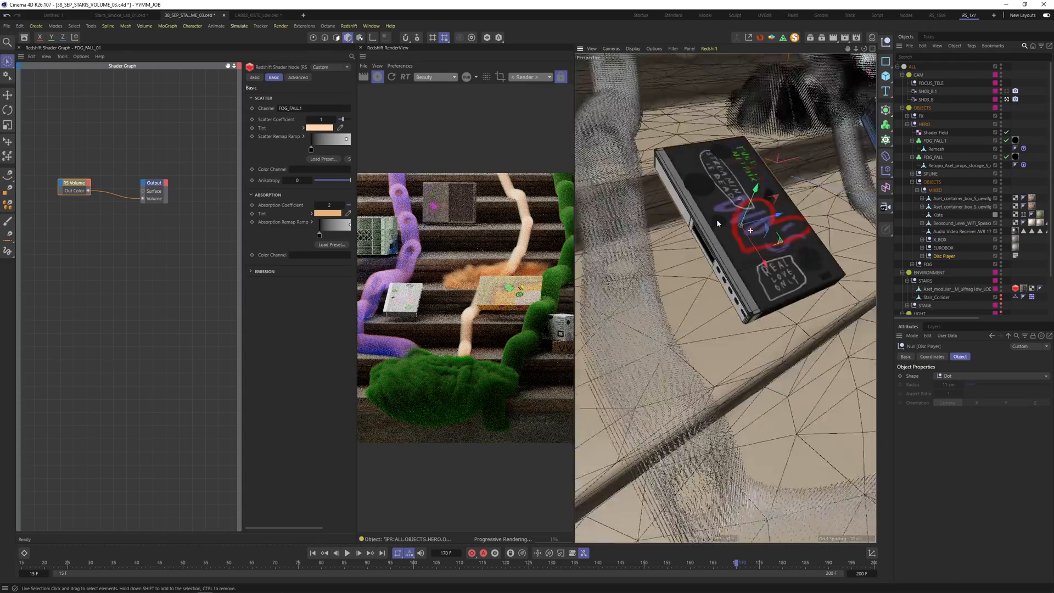